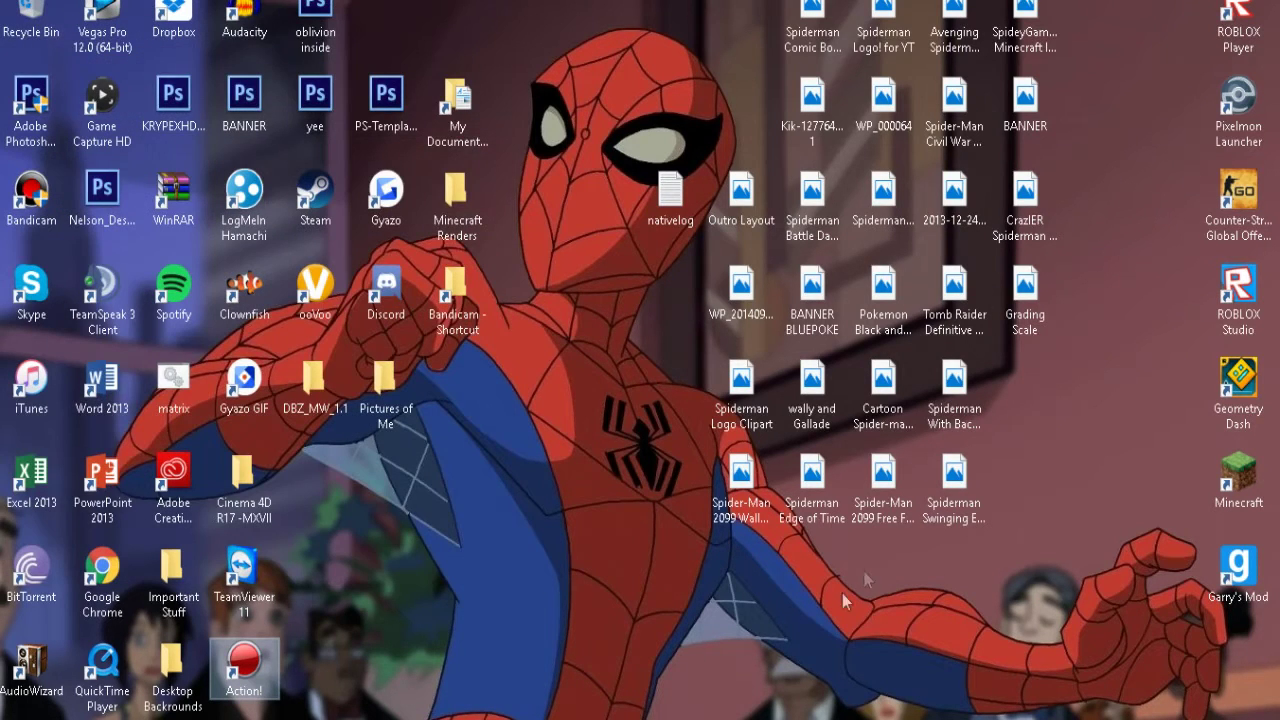
Step: Launch the Action! screen recorder and allow it to make changes to the PC
{"action": "double_click", "coordinate": [250, 670]}
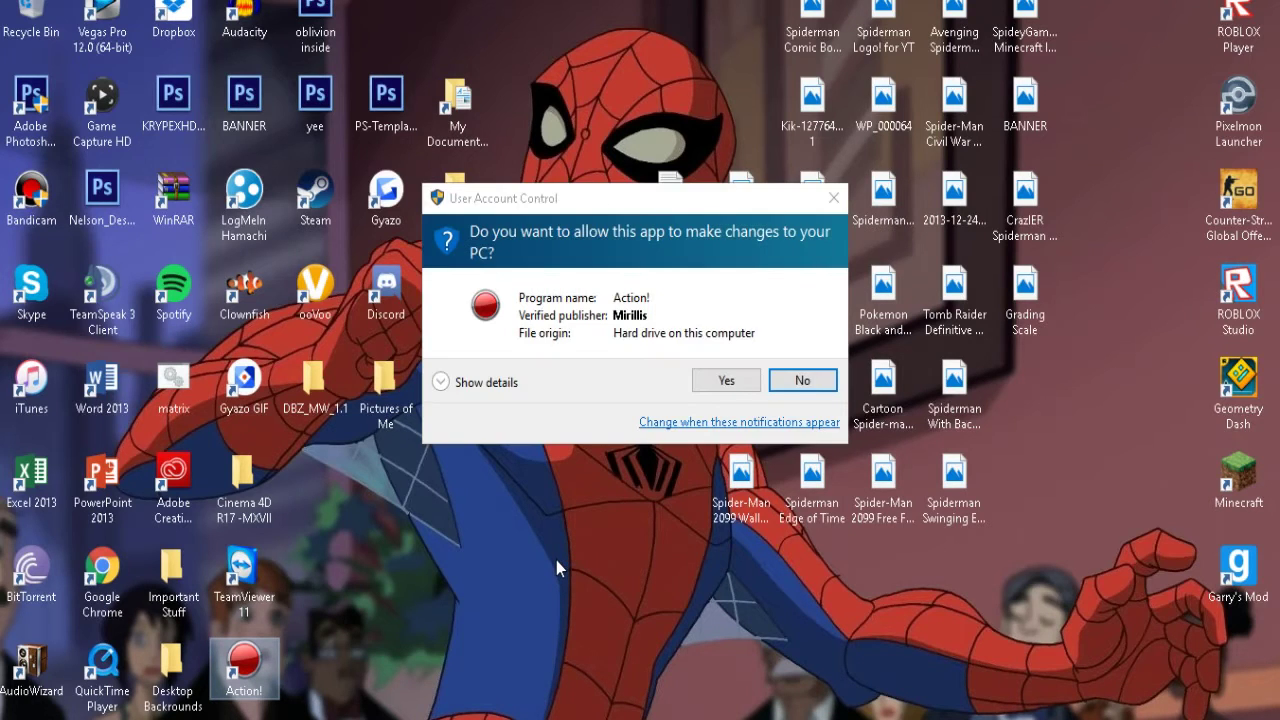
{"action": "left_click", "coordinate": [726, 380]}
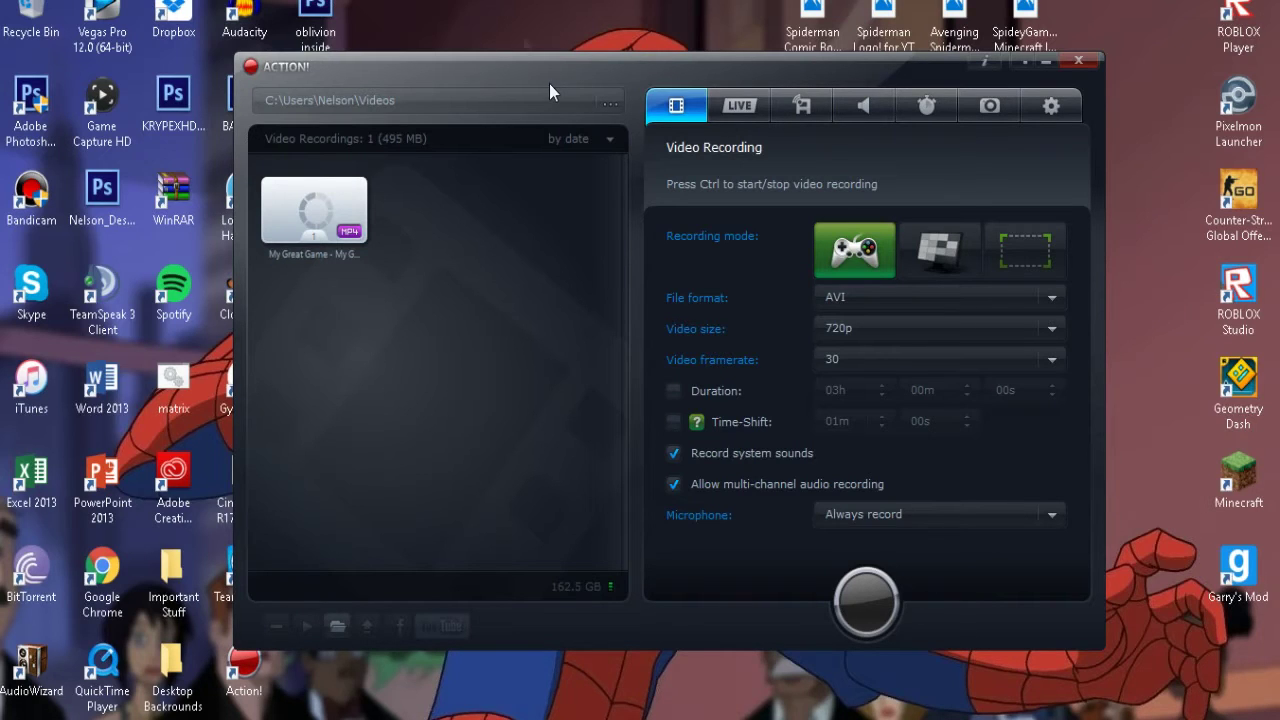
Step: Open the video recordings folder and check the properties of the OS (C:) drive
{"action": "left_click", "coordinate": [337, 625]}
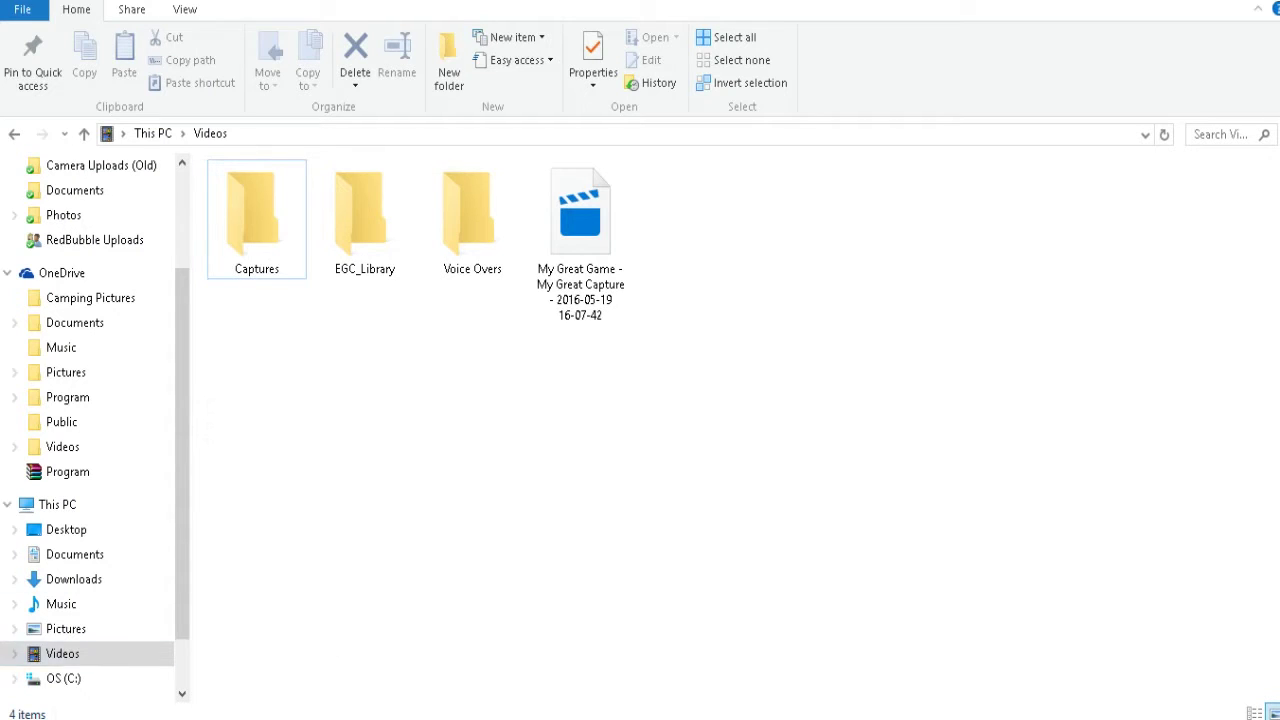
{"action": "left_click", "coordinate": [66, 684]}
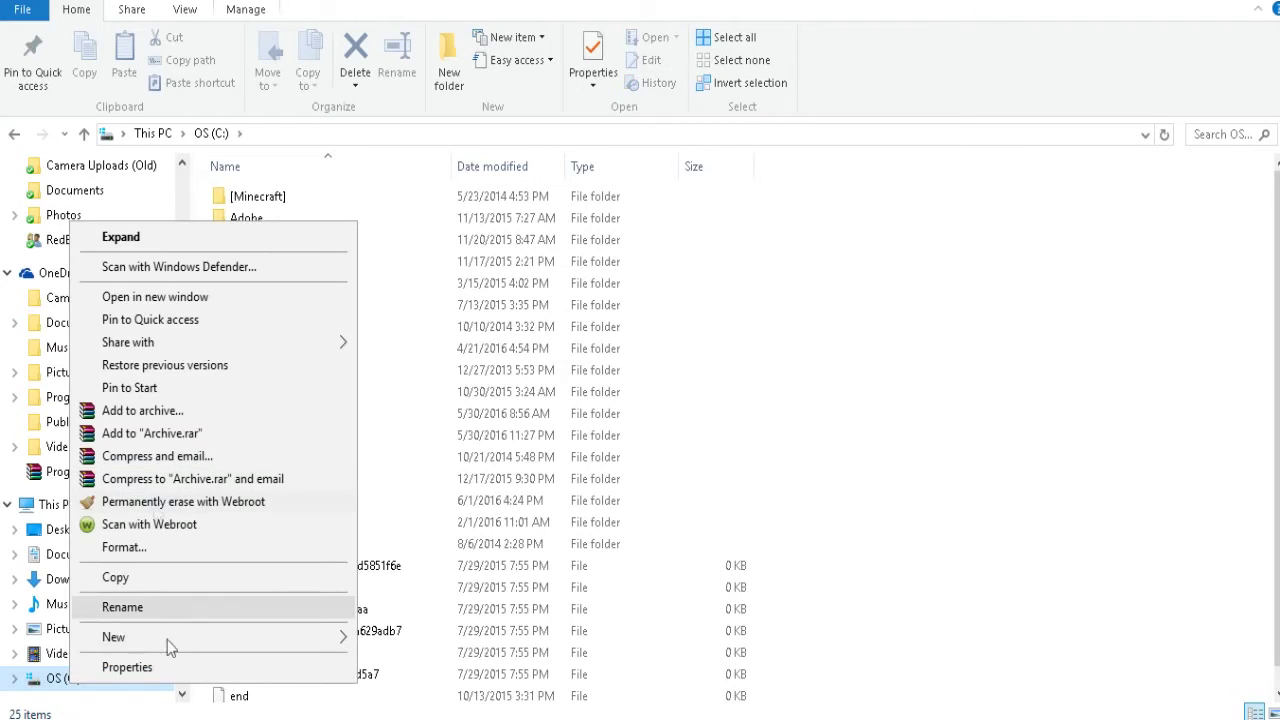
{"action": "left_click", "coordinate": [146, 665]}
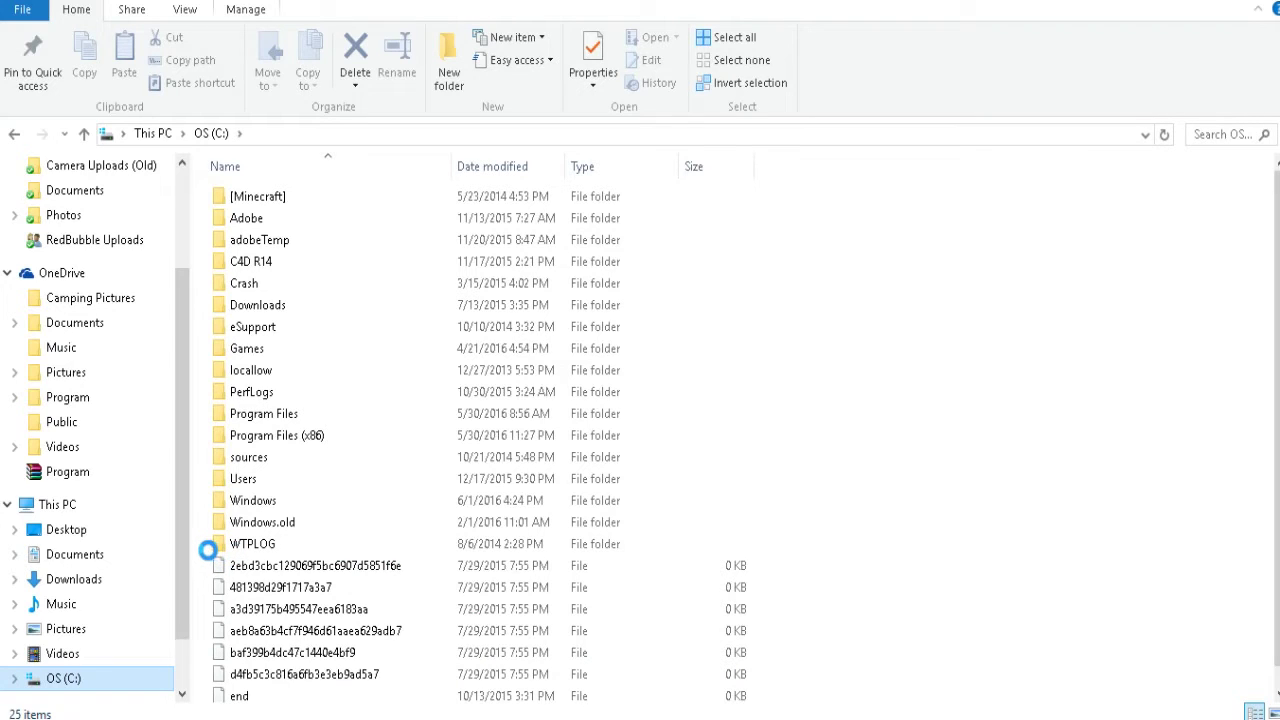
{"action": "key", "text": "shift+F10"}
{"action": "left_click", "coordinate": [195, 664]}
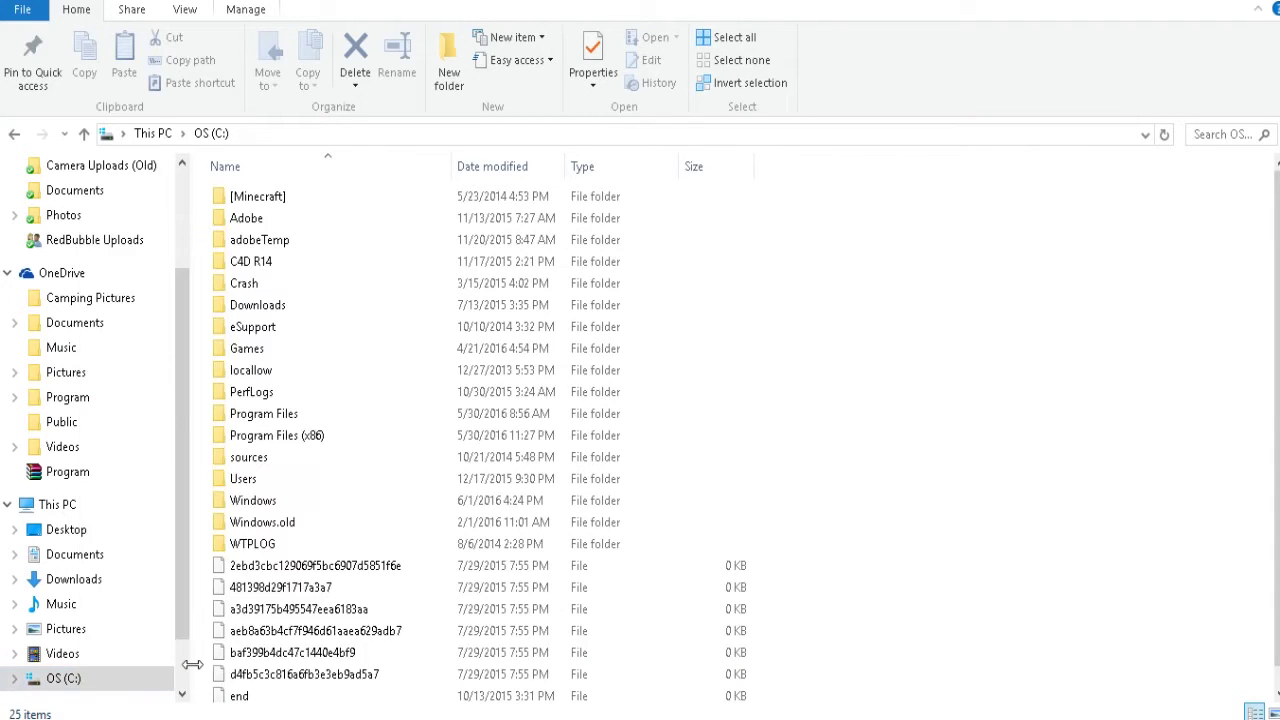
{"action": "left_click", "coordinate": [480, 215]}
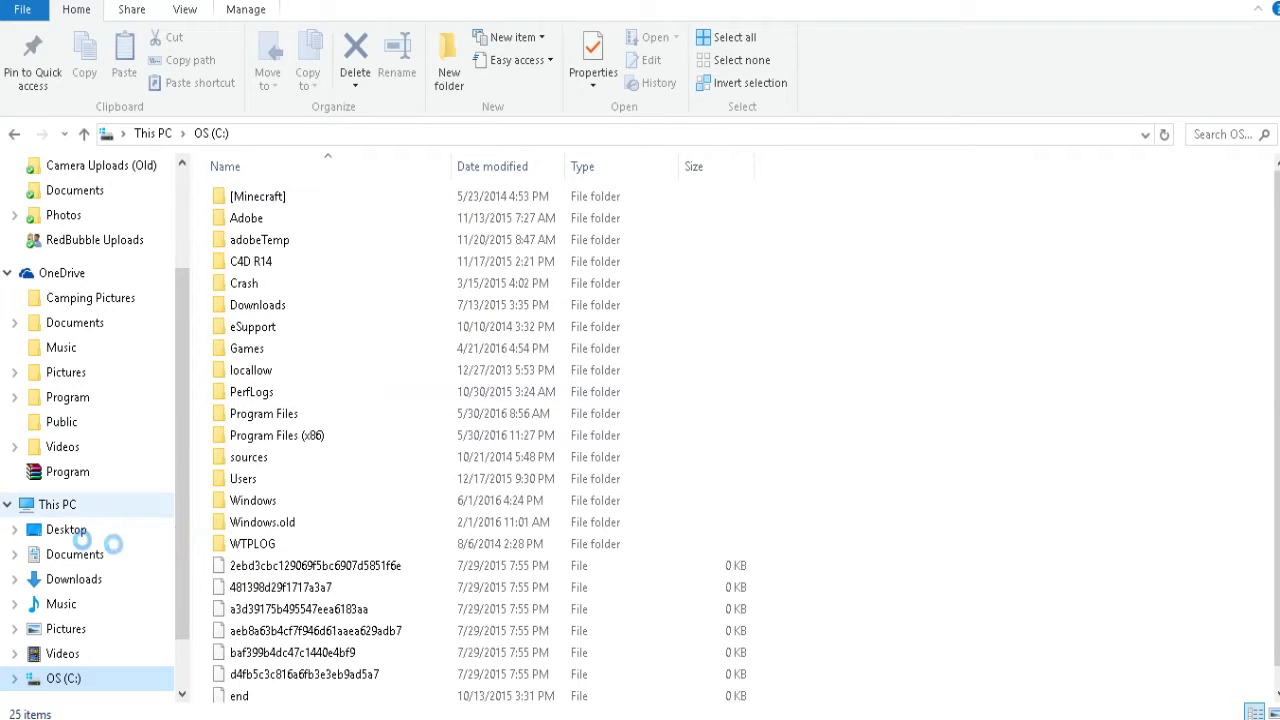
{"action": "key", "text": "shift+F10"}
{"action": "left_click", "coordinate": [228, 484]}
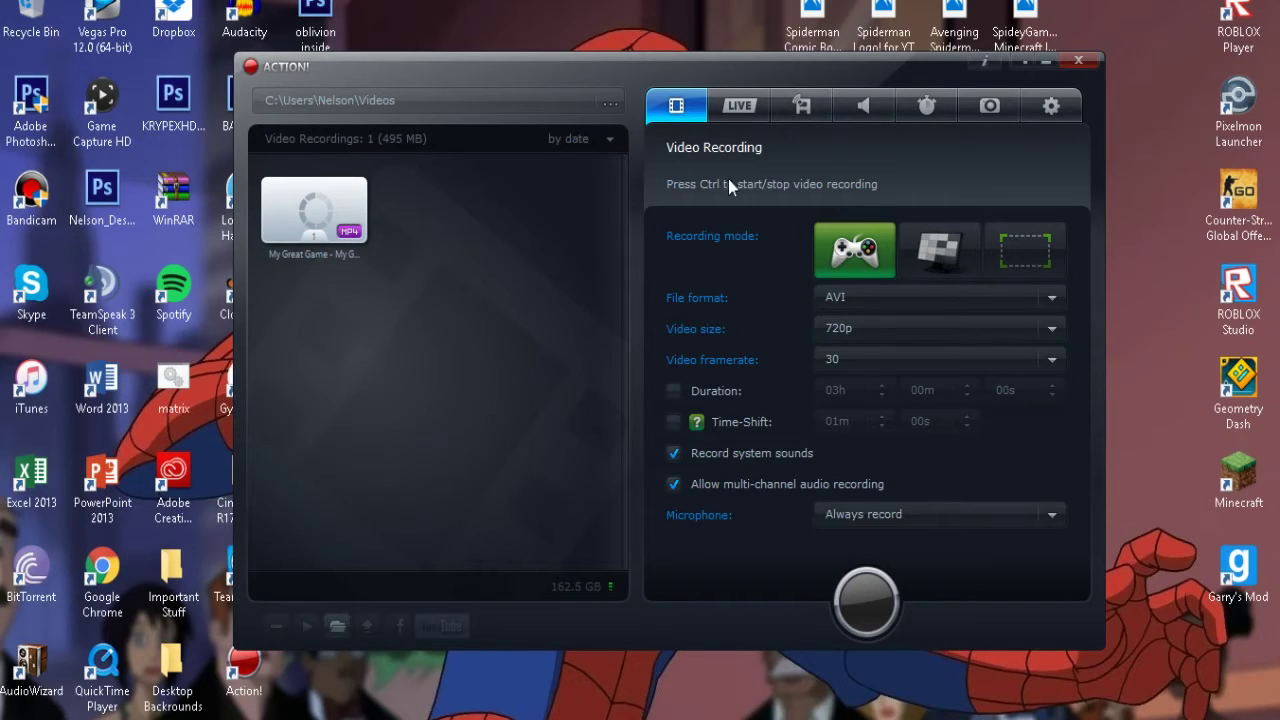
Step: Look at the LIVE Streaming and Remote Action! information, and return to the Video Recording options
{"action": "left_click", "coordinate": [742, 105]}
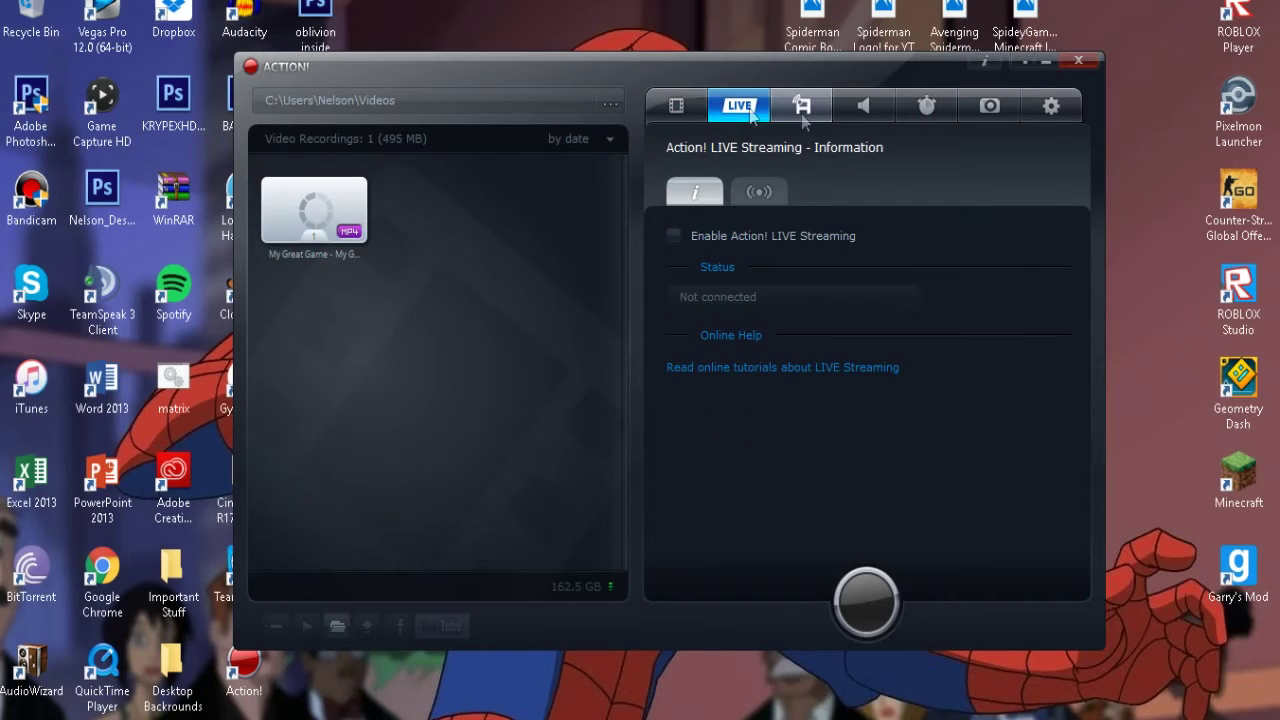
{"action": "left_click", "coordinate": [799, 106]}
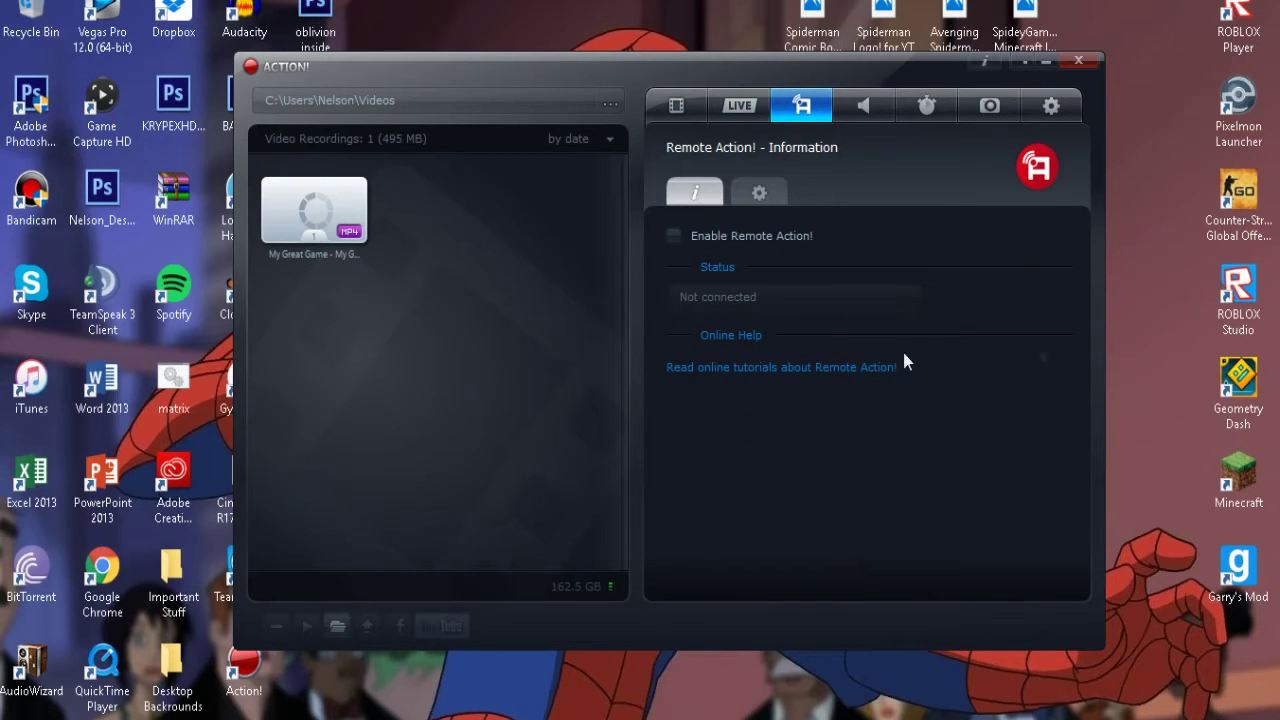
{"action": "left_click", "coordinate": [700, 115]}
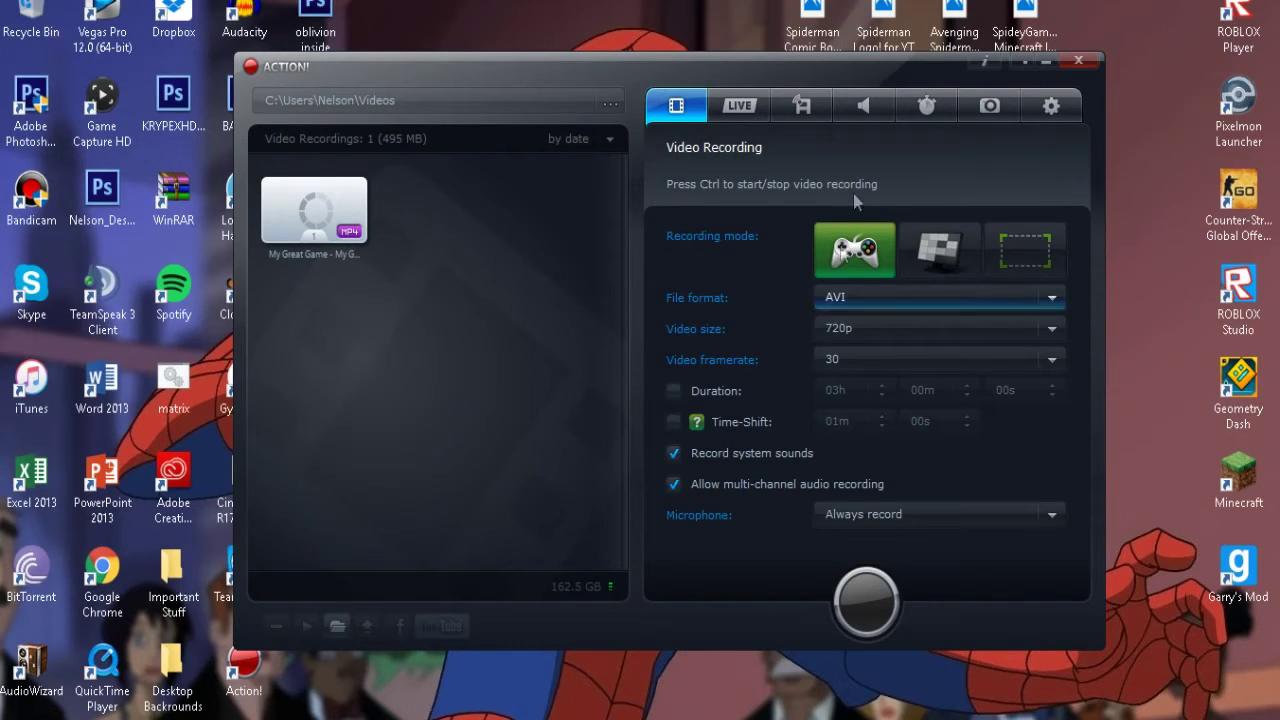
Step: Check the computer's basic system information in the System window and return to Action!
{"action": "left_click", "coordinate": [953, 249]}
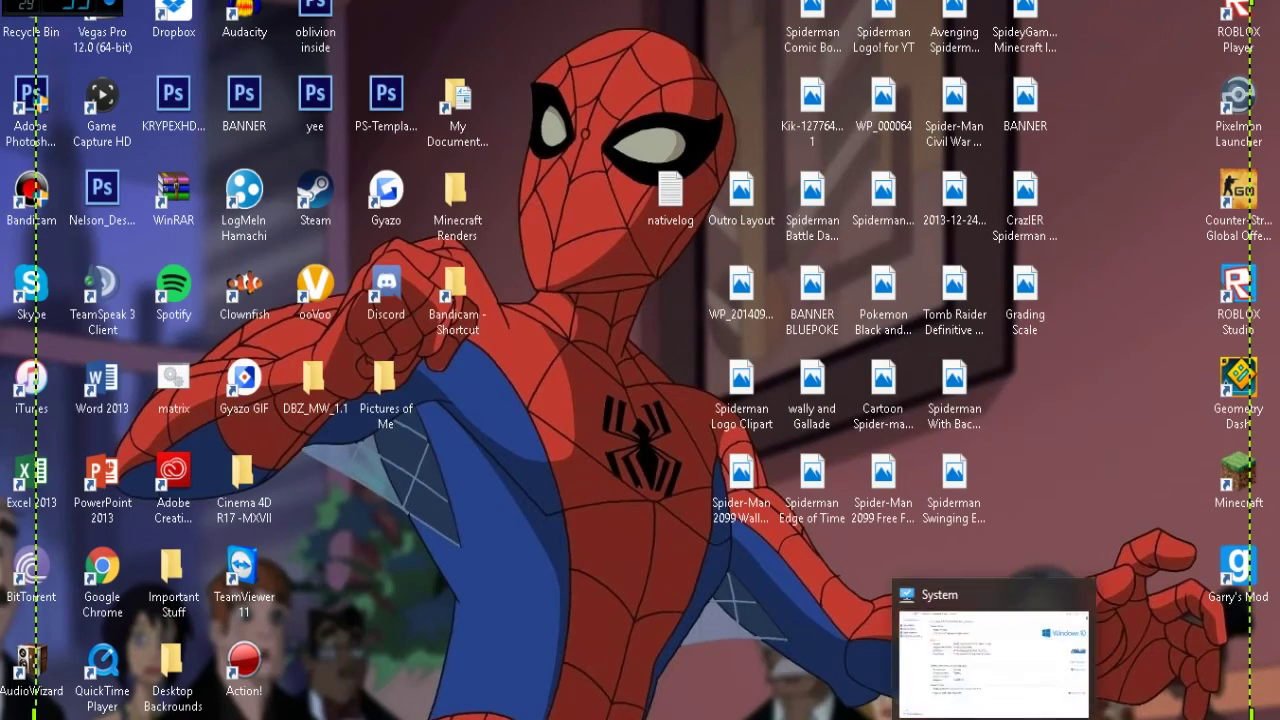
{"action": "left_click", "coordinate": [994, 650]}
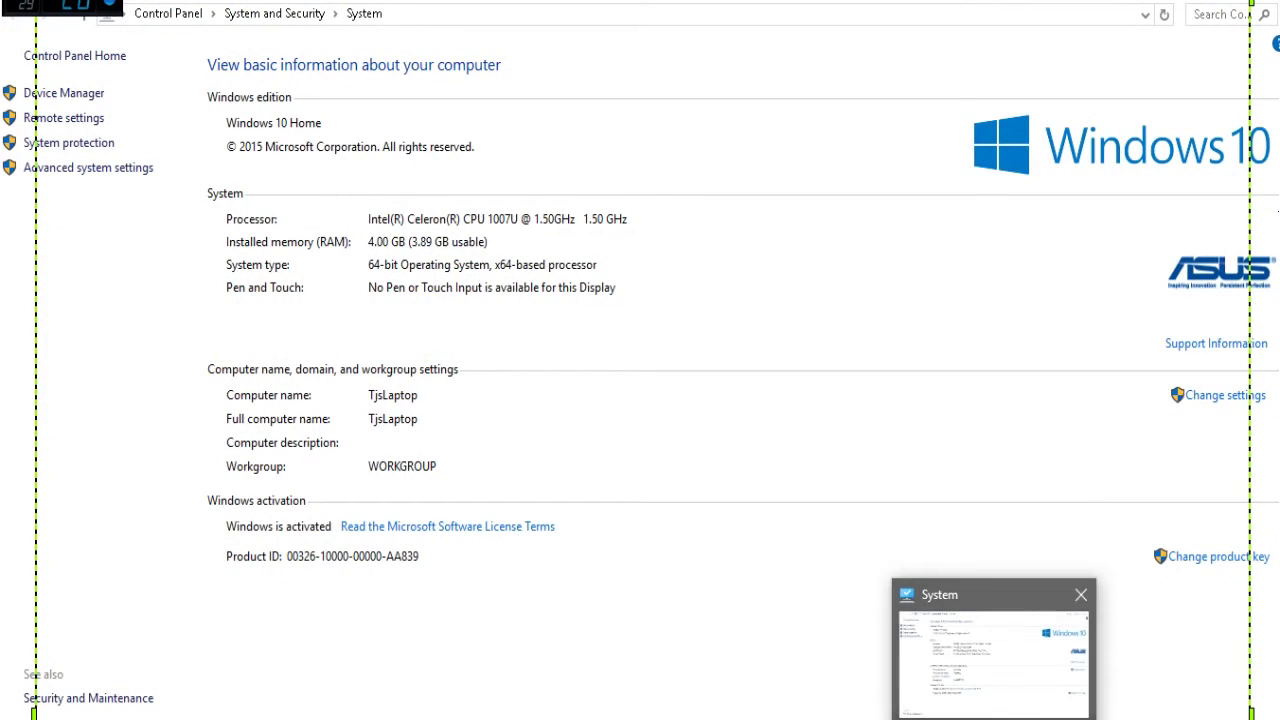
{"action": "key", "text": "super+d"}
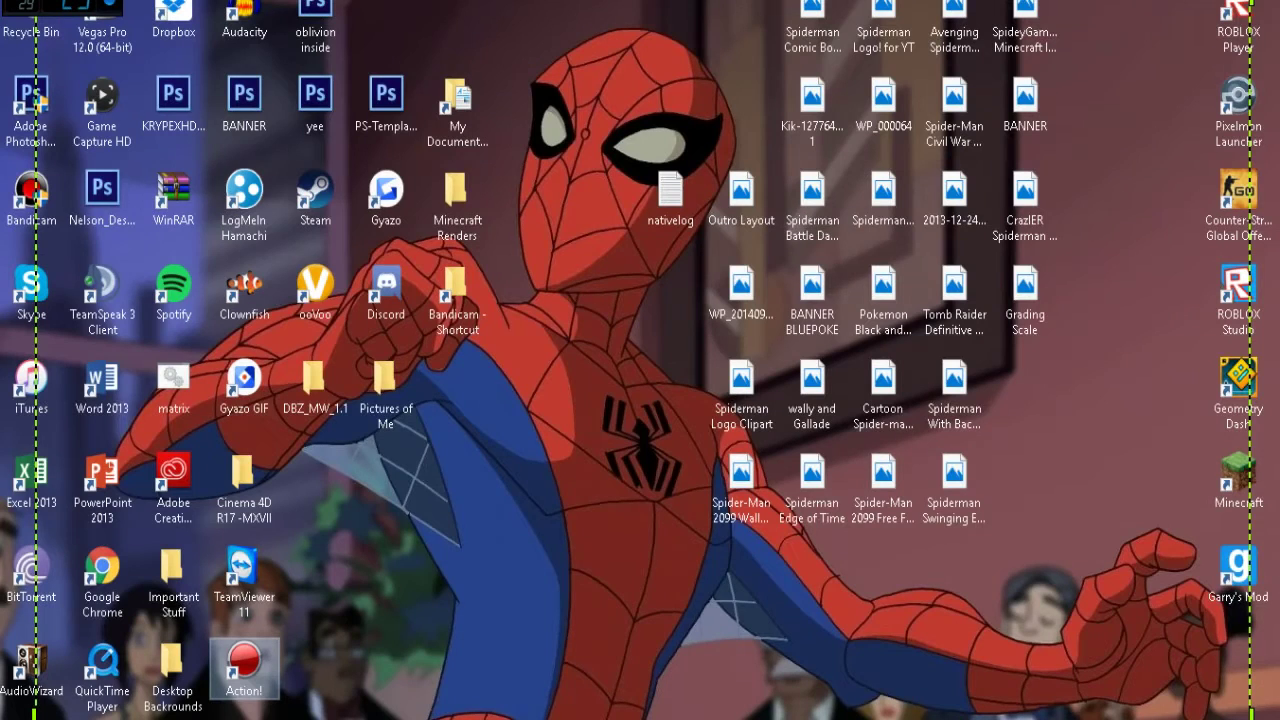
{"action": "double_click", "coordinate": [244, 665]}
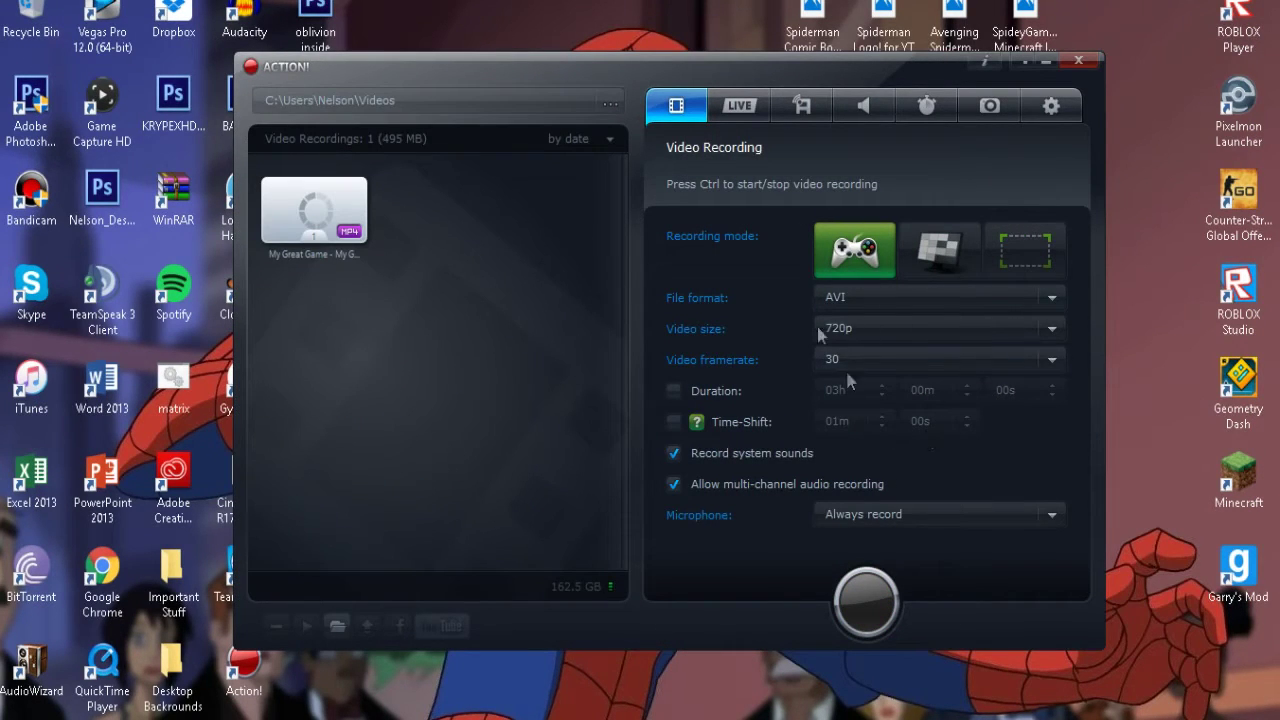
Step: Configure video recording with AVI file format, 720p video size and a framerate of 30
{"action": "left_click", "coordinate": [851, 303]}
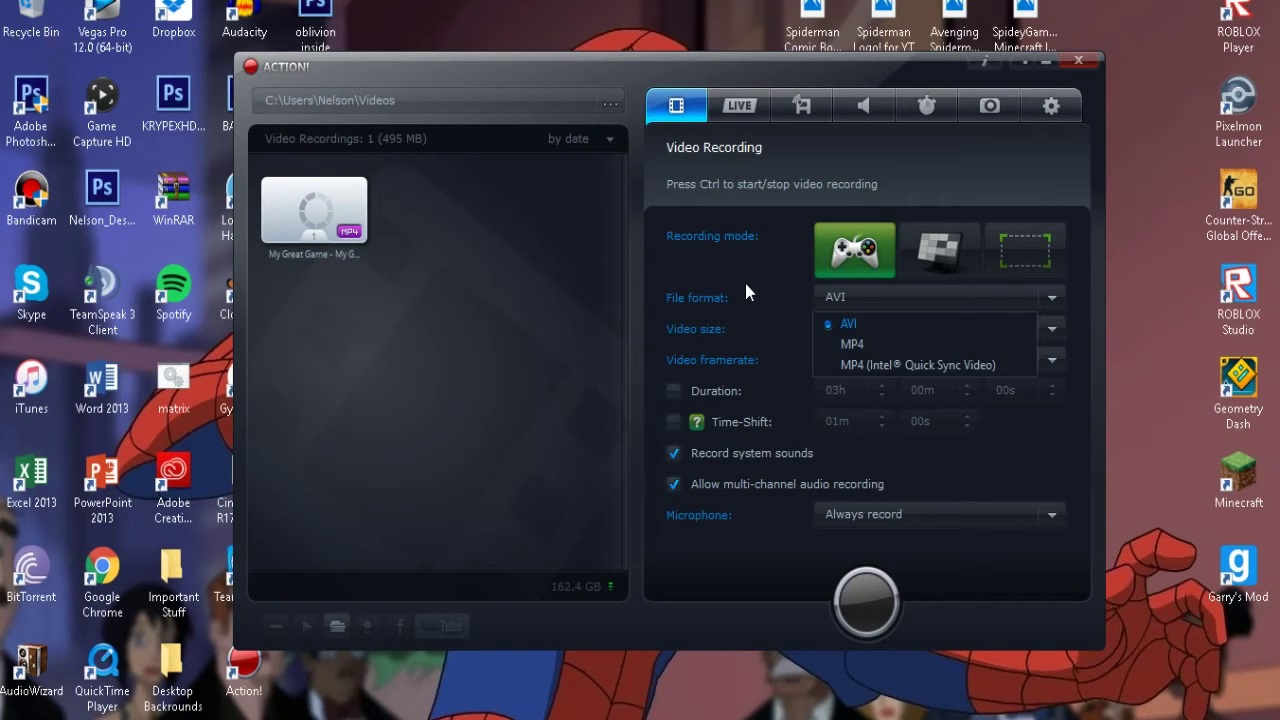
{"action": "left_click", "coordinate": [870, 326]}
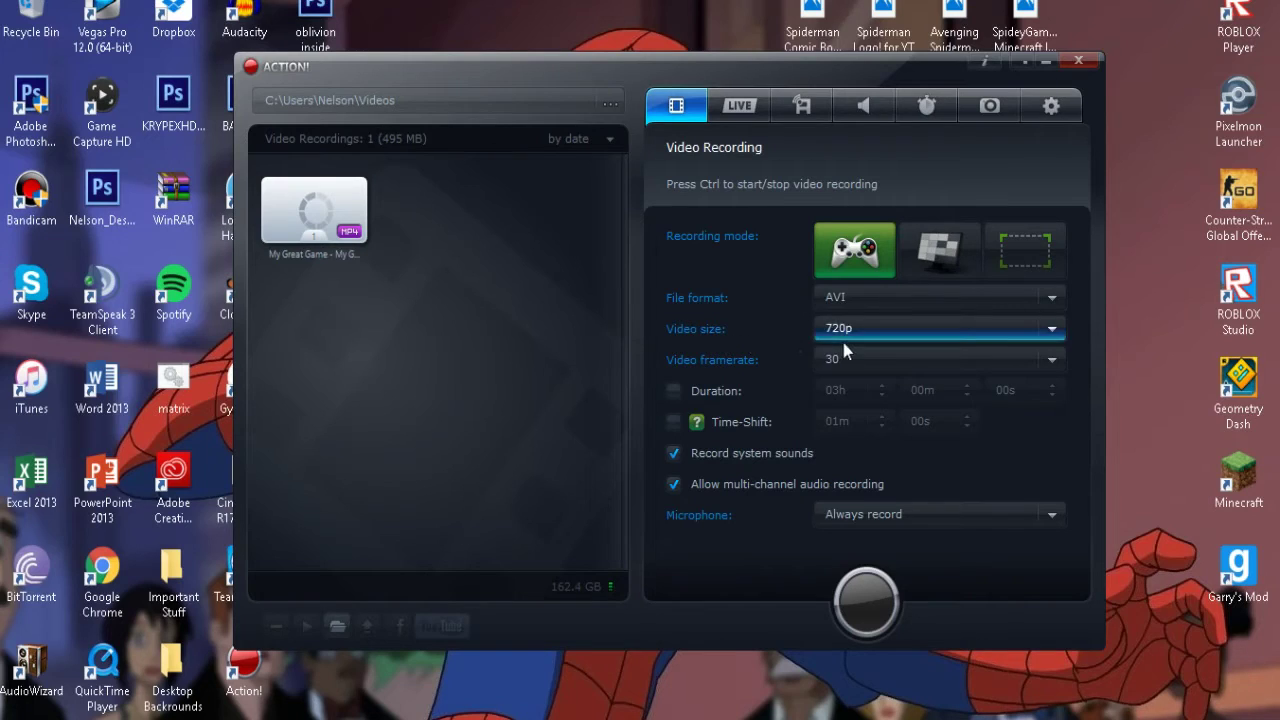
{"action": "left_click", "coordinate": [841, 336]}
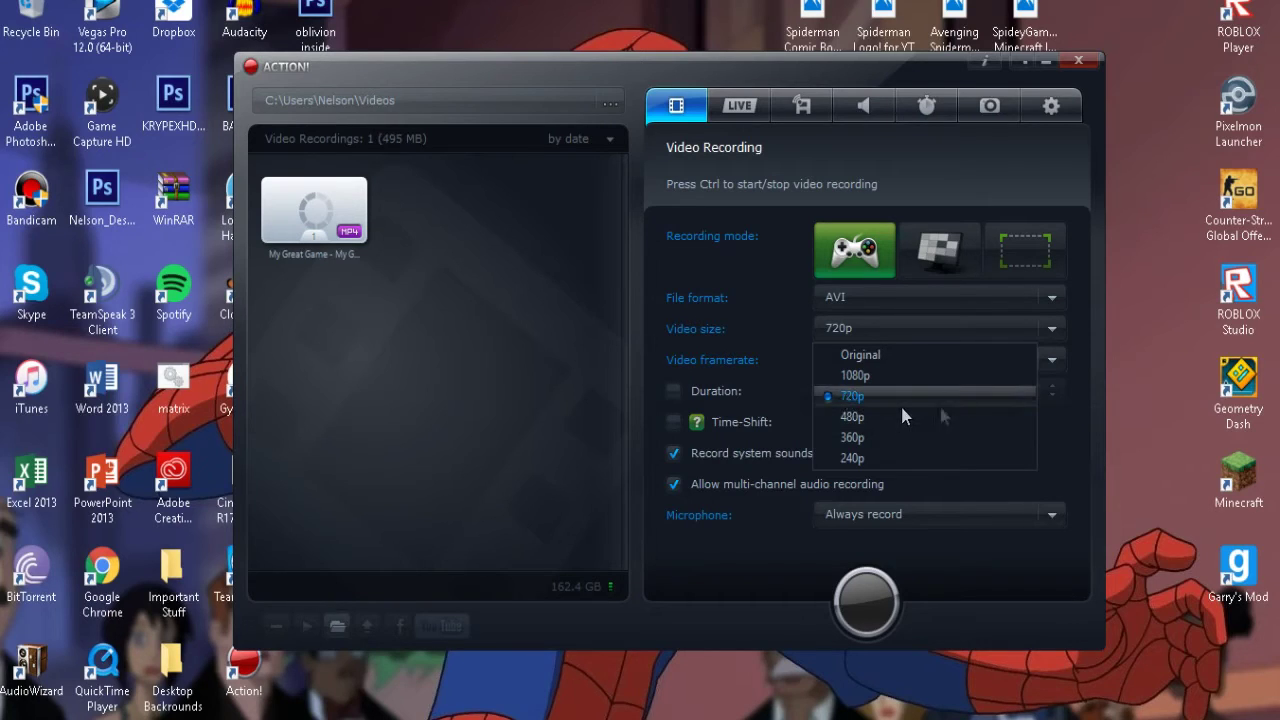
{"action": "left_click", "coordinate": [897, 397]}
{"action": "left_click", "coordinate": [843, 358]}
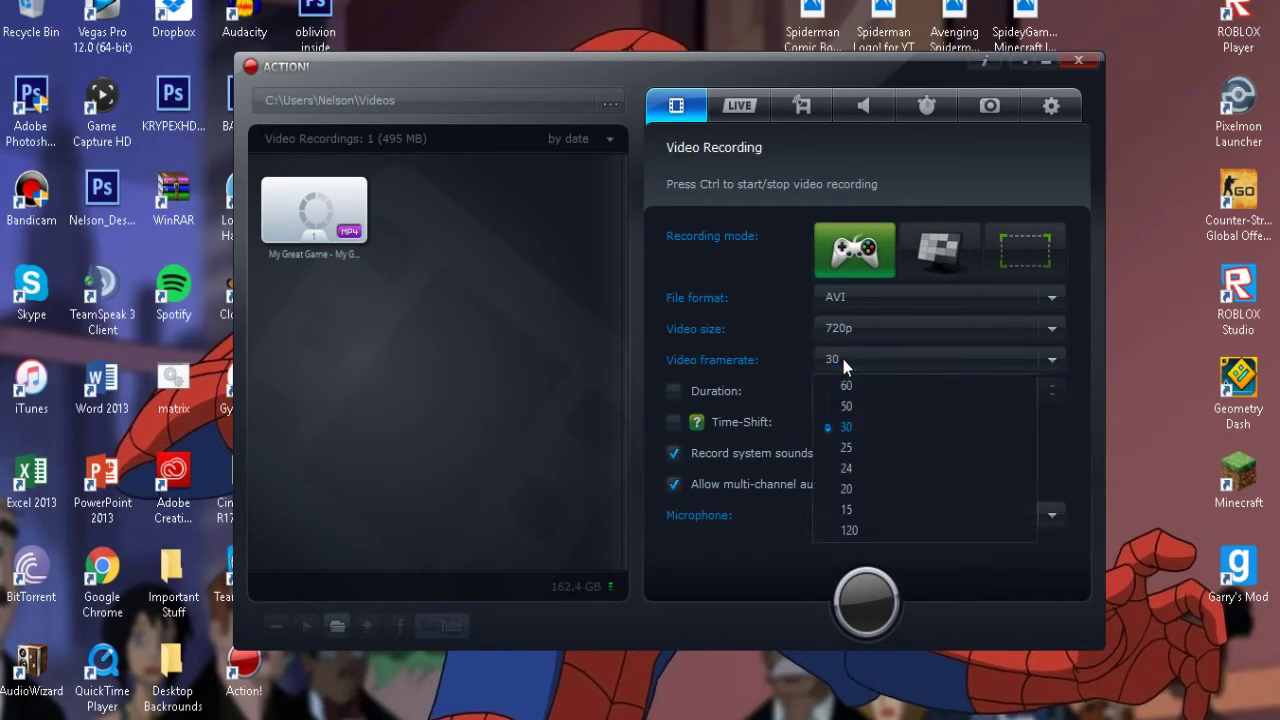
{"action": "left_click", "coordinate": [878, 424]}
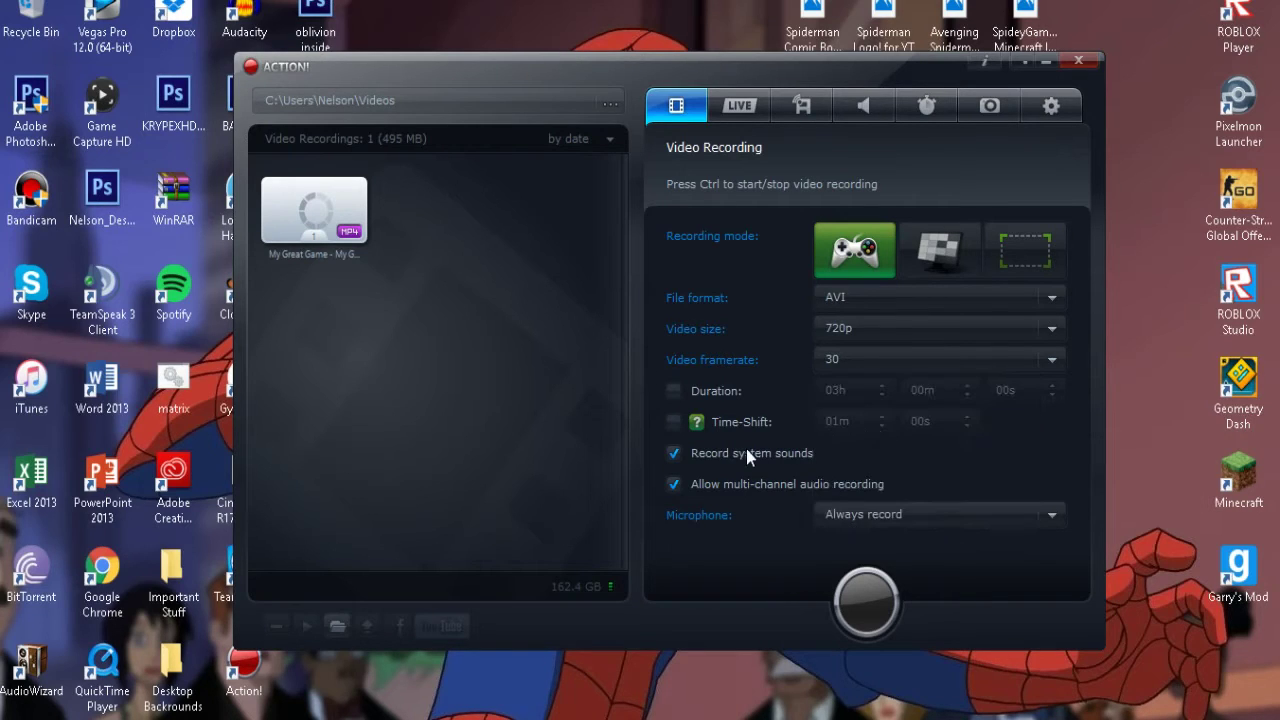
Step: Keep system sound recording enabled and set the video recording microphone to Always record
{"action": "left_click", "coordinate": [674, 452]}
{"action": "left_click", "coordinate": [674, 452]}
{"action": "left_click", "coordinate": [977, 514]}
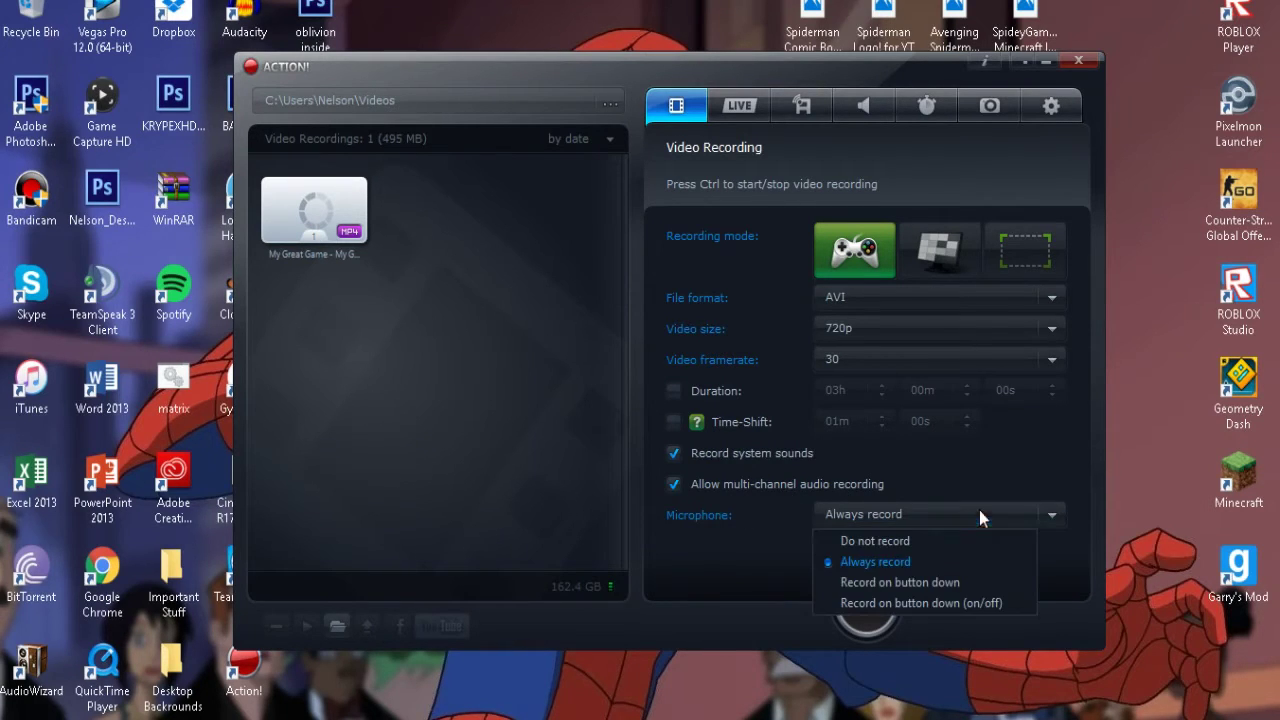
{"action": "left_click", "coordinate": [866, 562]}
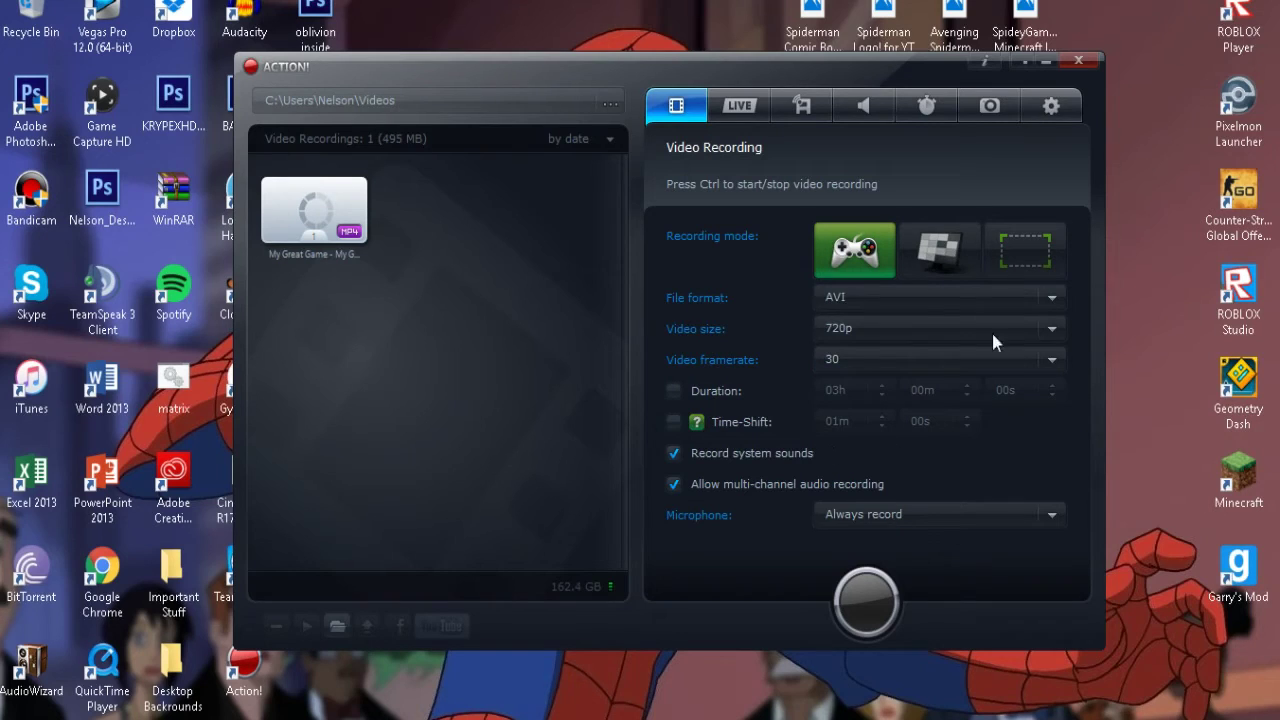
Step: Set the video size to 720p in the LIVE Streaming settings
{"action": "left_click", "coordinate": [729, 106]}
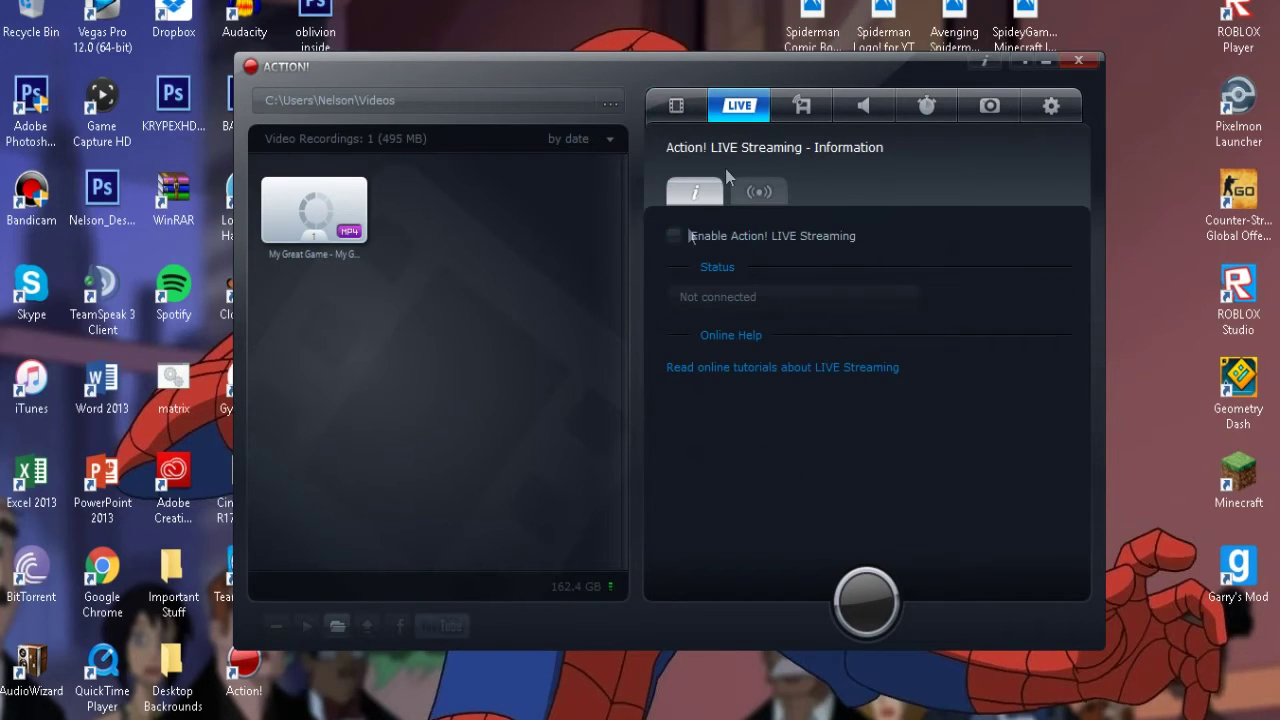
{"action": "left_click", "coordinate": [768, 198]}
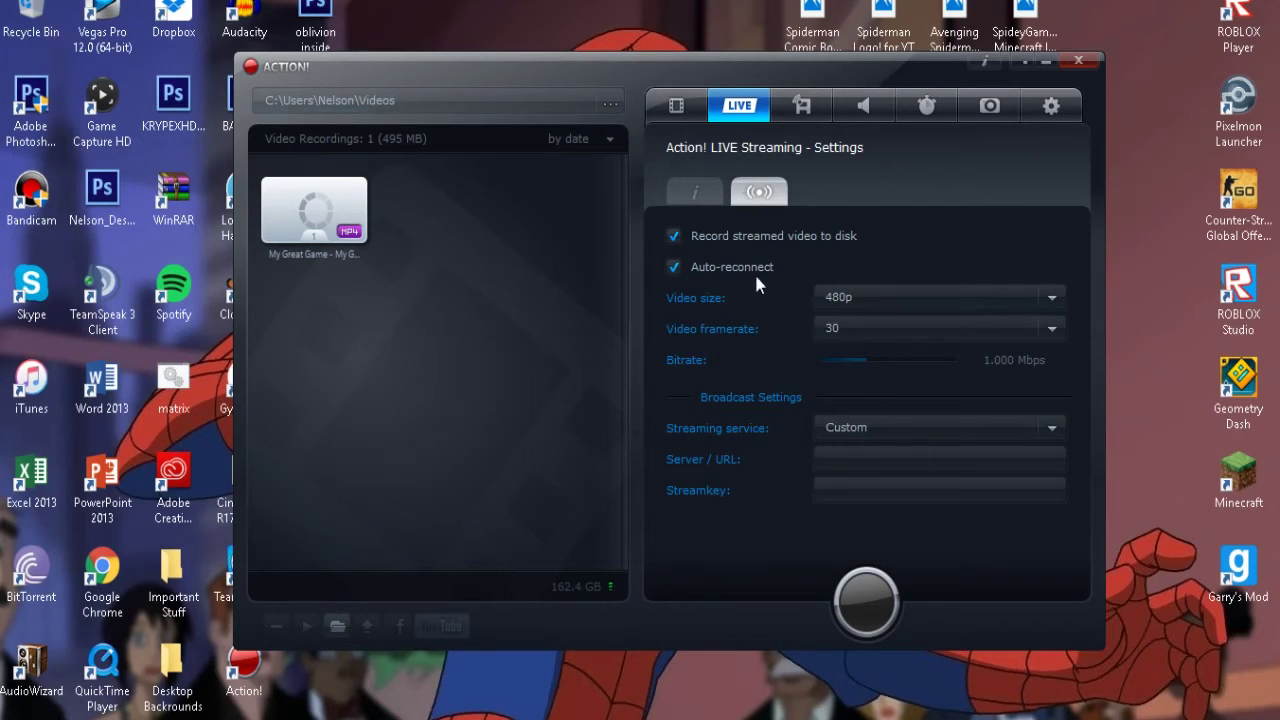
{"action": "left_click", "coordinate": [695, 191]}
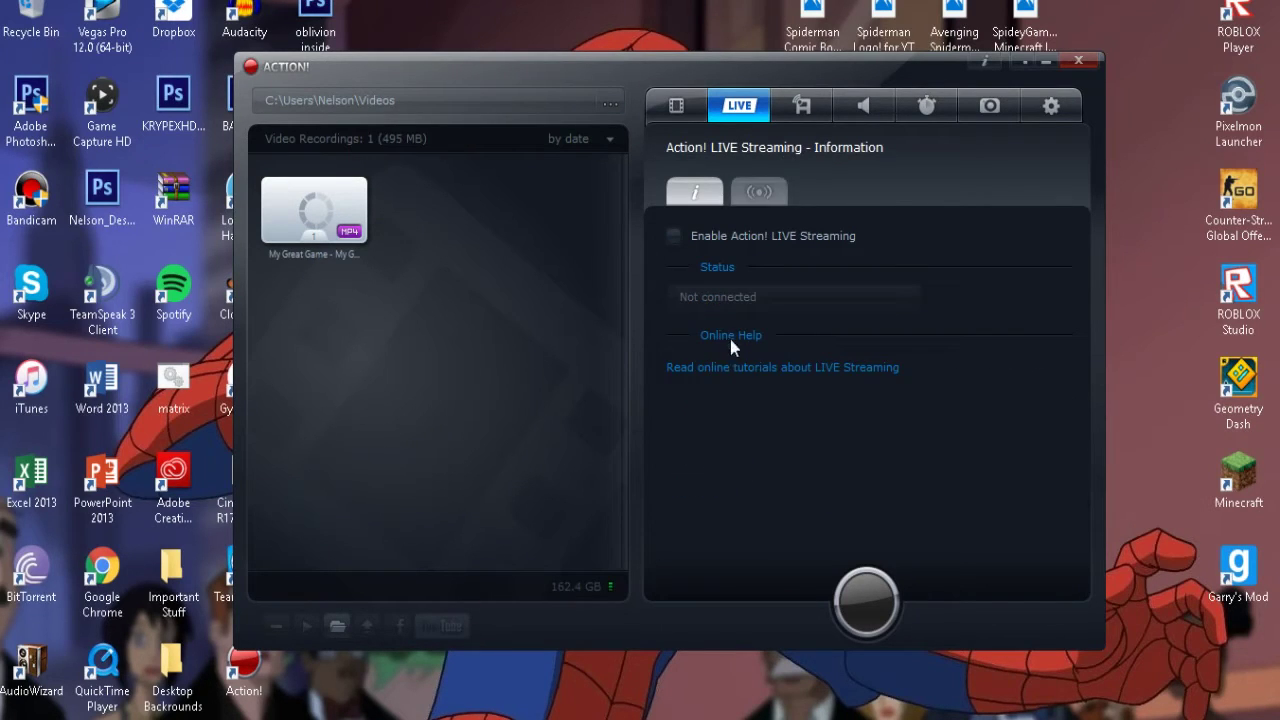
{"action": "left_click", "coordinate": [759, 191]}
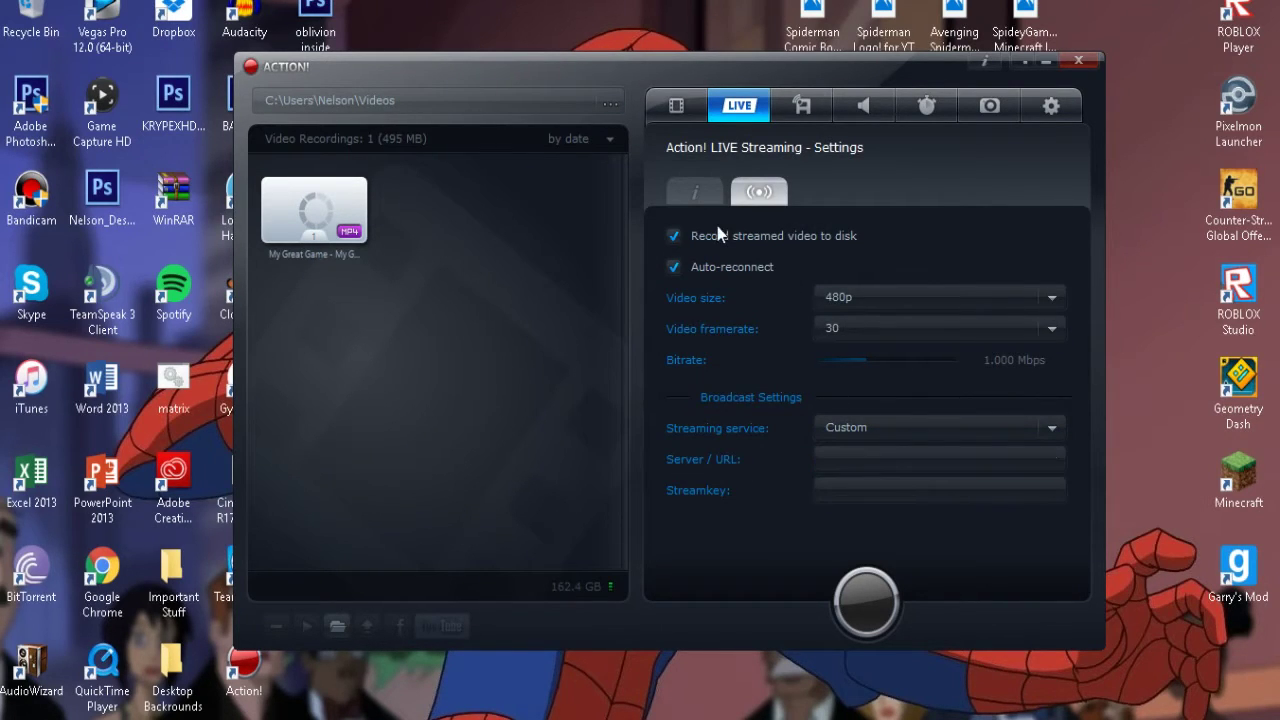
{"action": "left_click", "coordinate": [912, 292]}
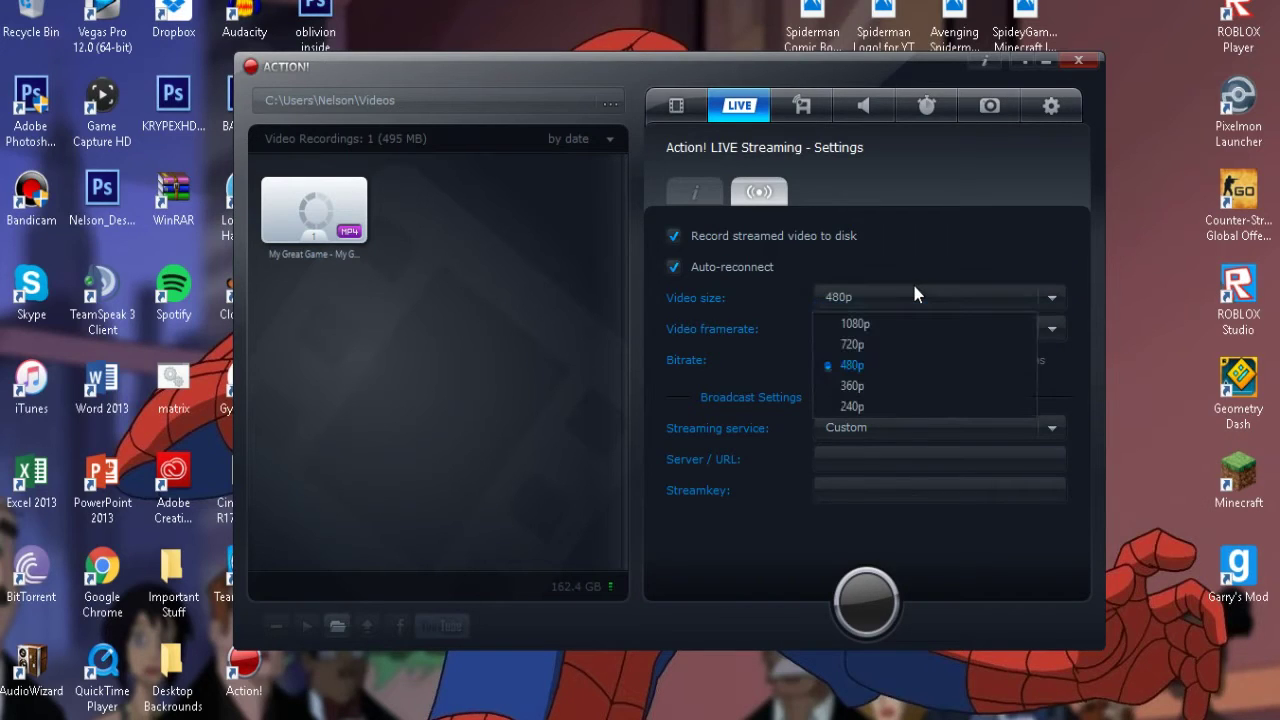
{"action": "left_click", "coordinate": [867, 344]}
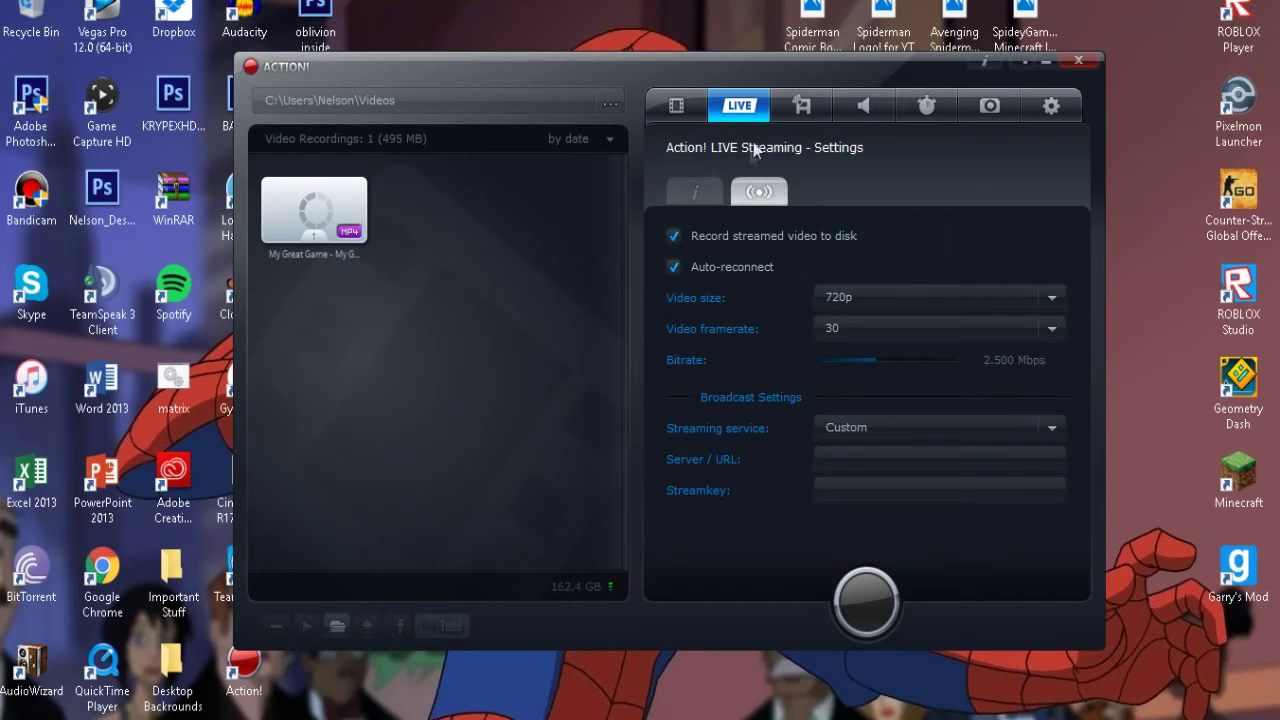
Step: Review the Remote Action!, Audio Recording, Benchmarking and Capture Screenshots options
{"action": "left_click", "coordinate": [801, 108]}
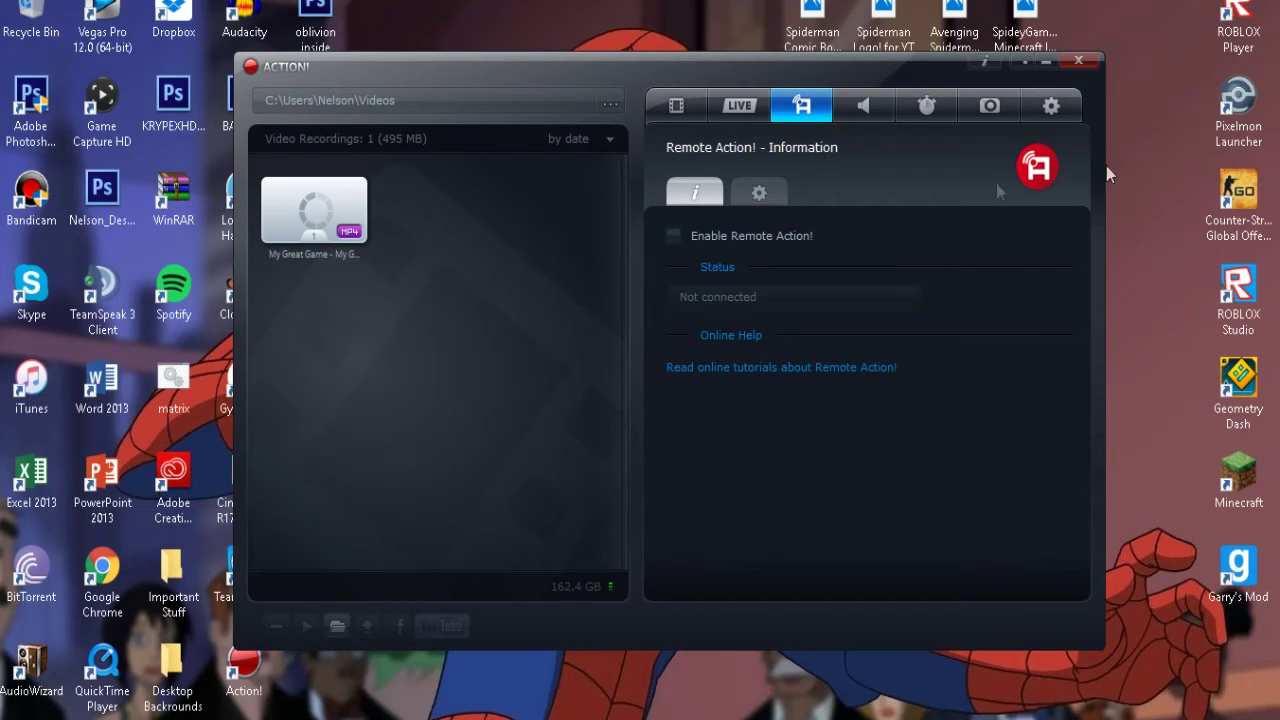
{"action": "left_click", "coordinate": [864, 106]}
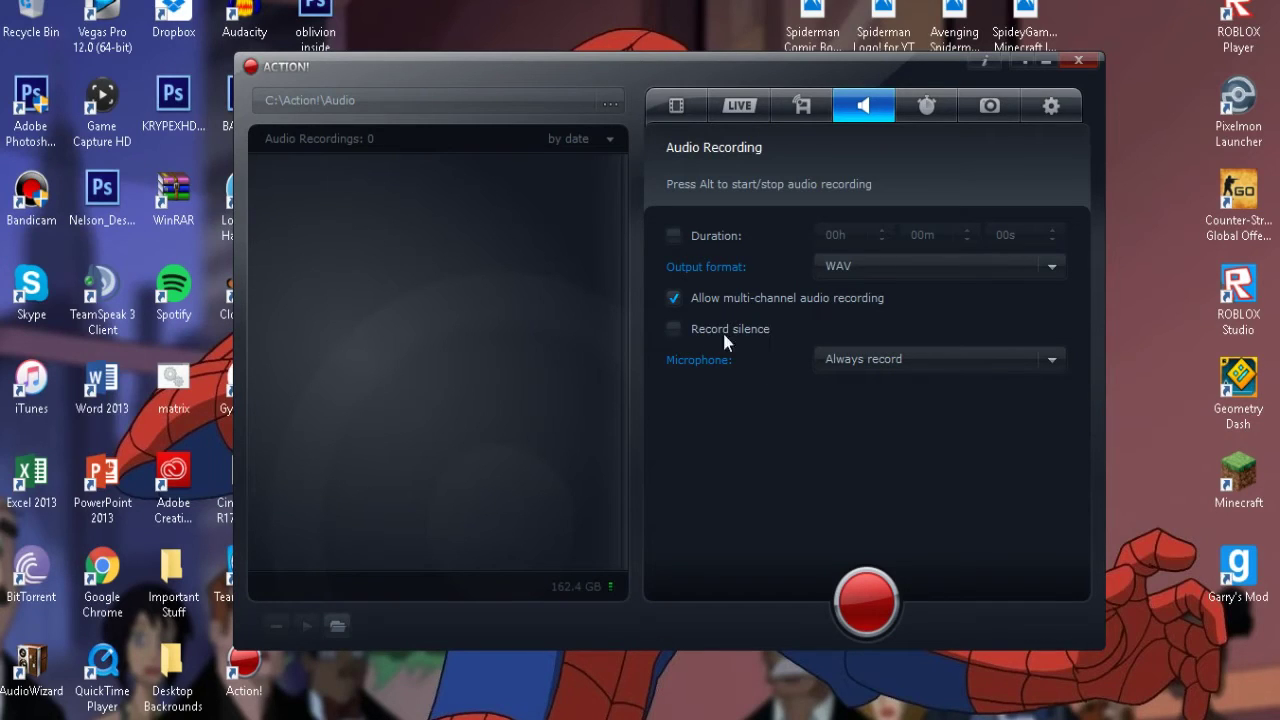
{"action": "left_click", "coordinate": [894, 362]}
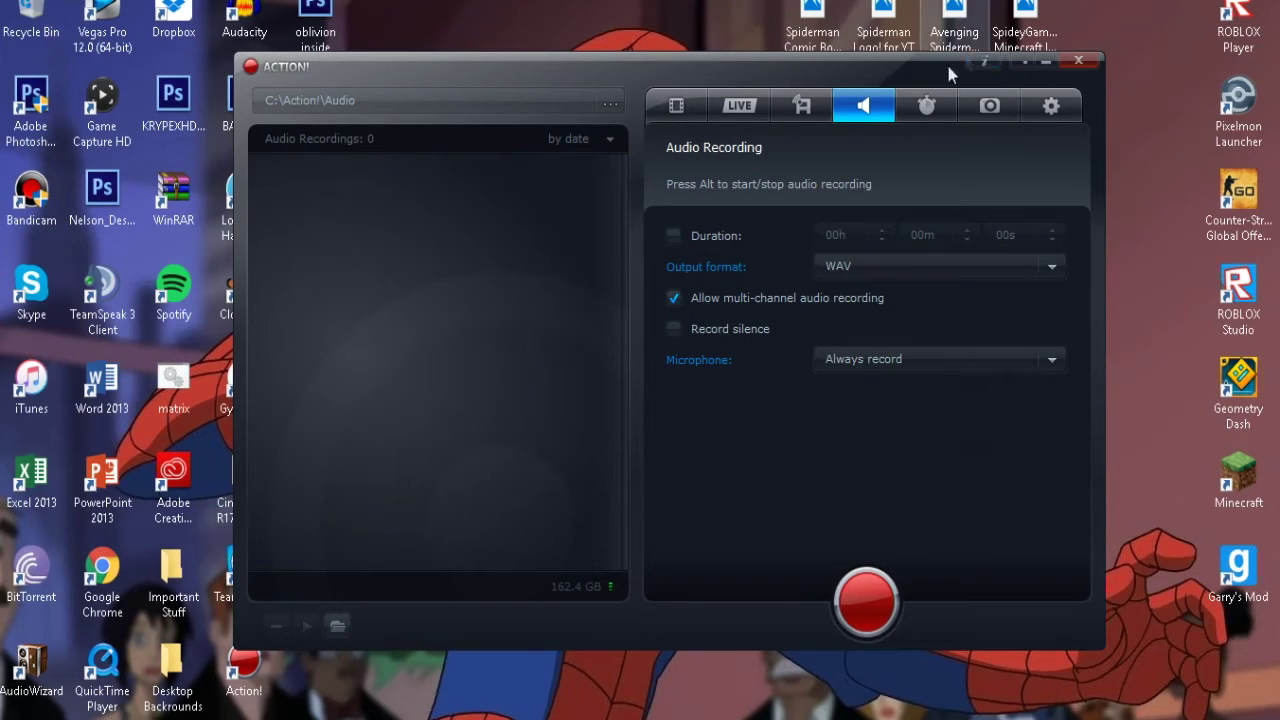
{"action": "left_click", "coordinate": [928, 95]}
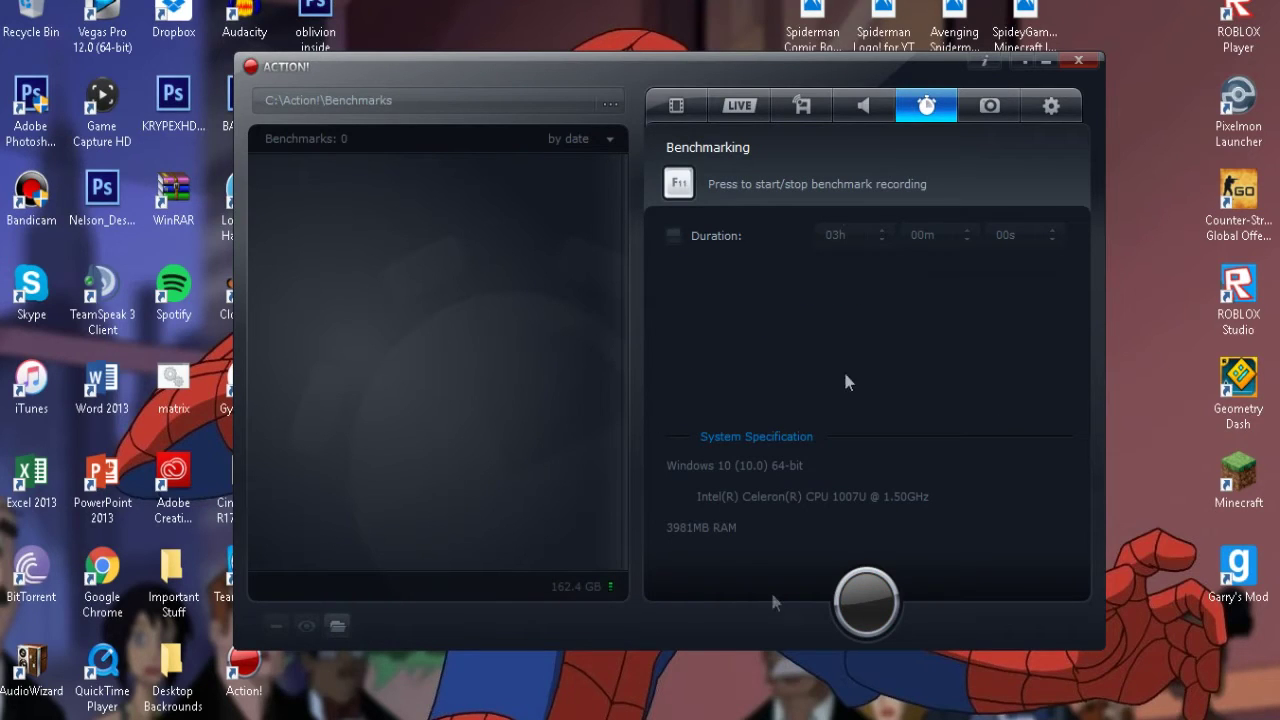
{"action": "left_click", "coordinate": [989, 107]}
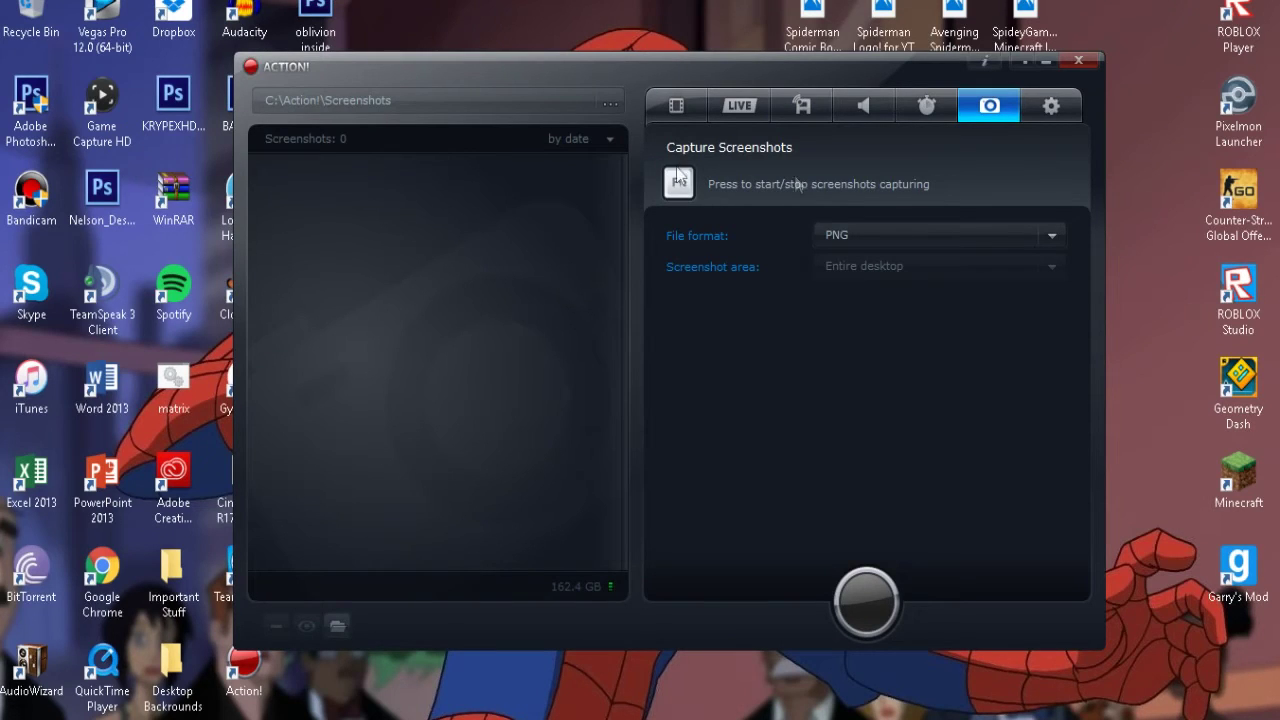
Step: Look through the general application settings and bring up the Video Recording Settings
{"action": "left_click", "coordinate": [1050, 106]}
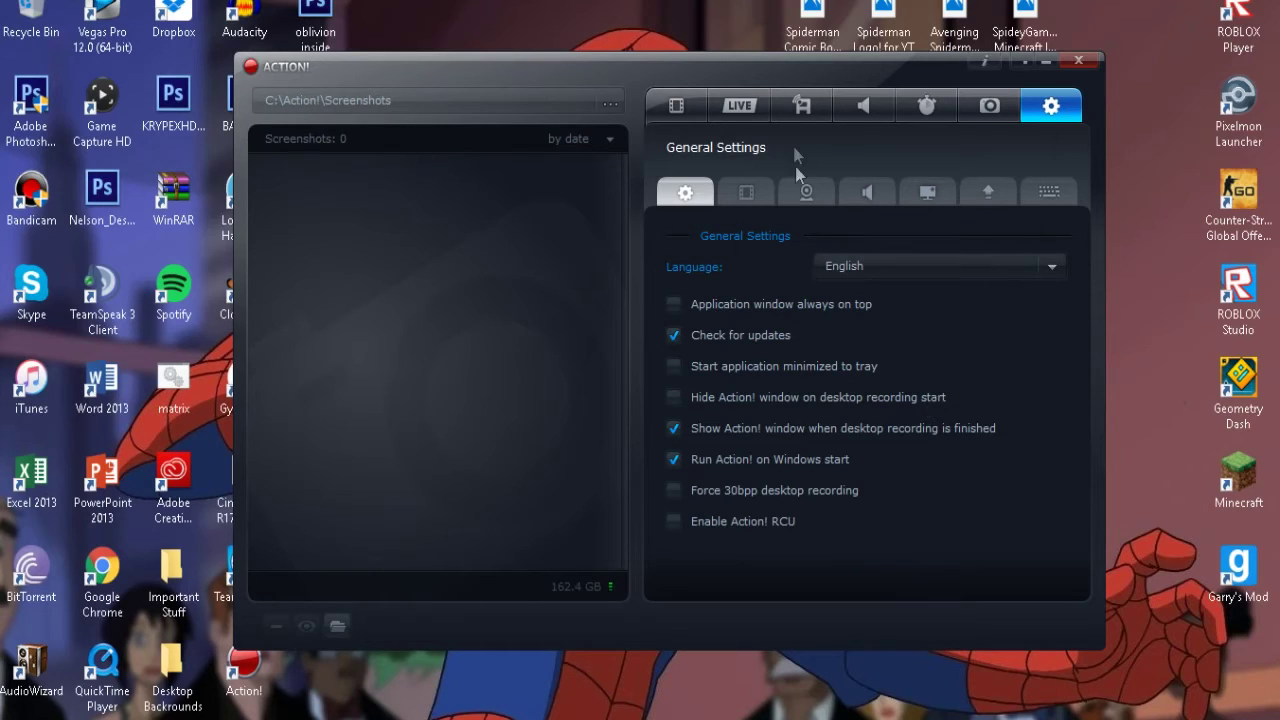
{"action": "left_click", "coordinate": [746, 193]}
{"action": "left_click", "coordinate": [929, 193]}
{"action": "left_click", "coordinate": [685, 193]}
{"action": "left_click", "coordinate": [748, 193]}
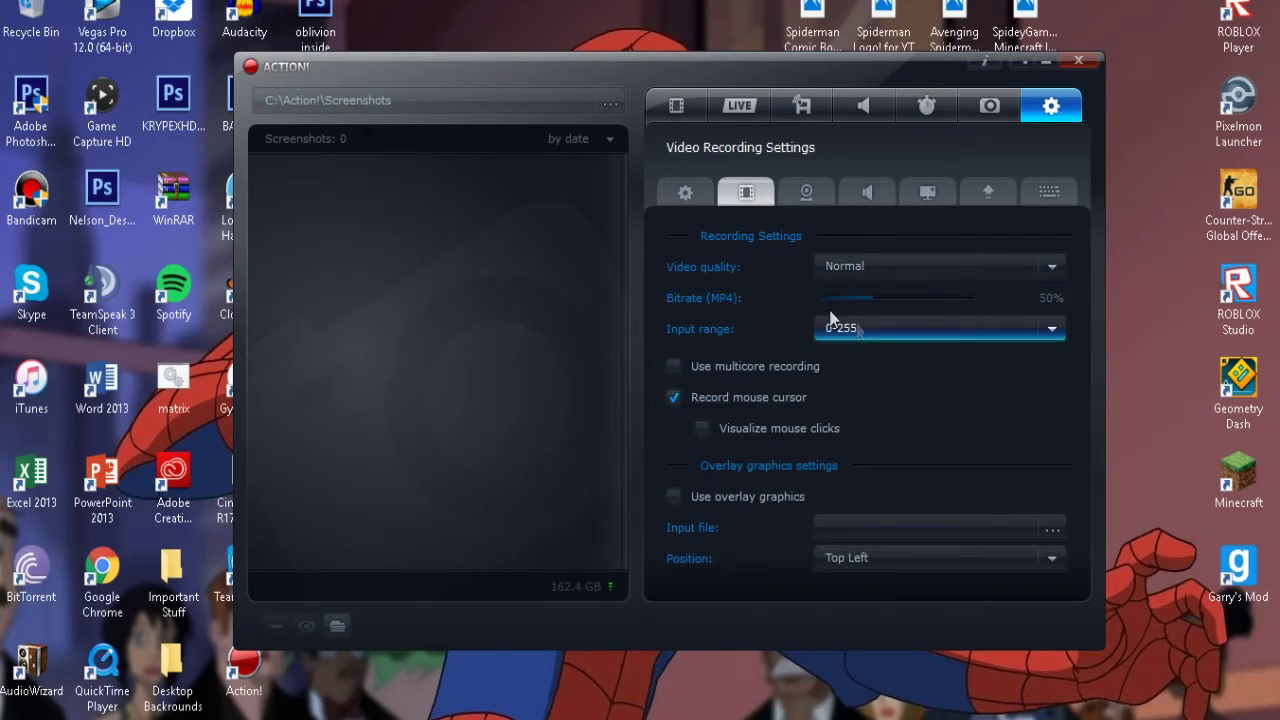
Step: Keep the video quality at Normal and check the input range options in the Video Recording Settings
{"action": "left_click", "coordinate": [865, 268]}
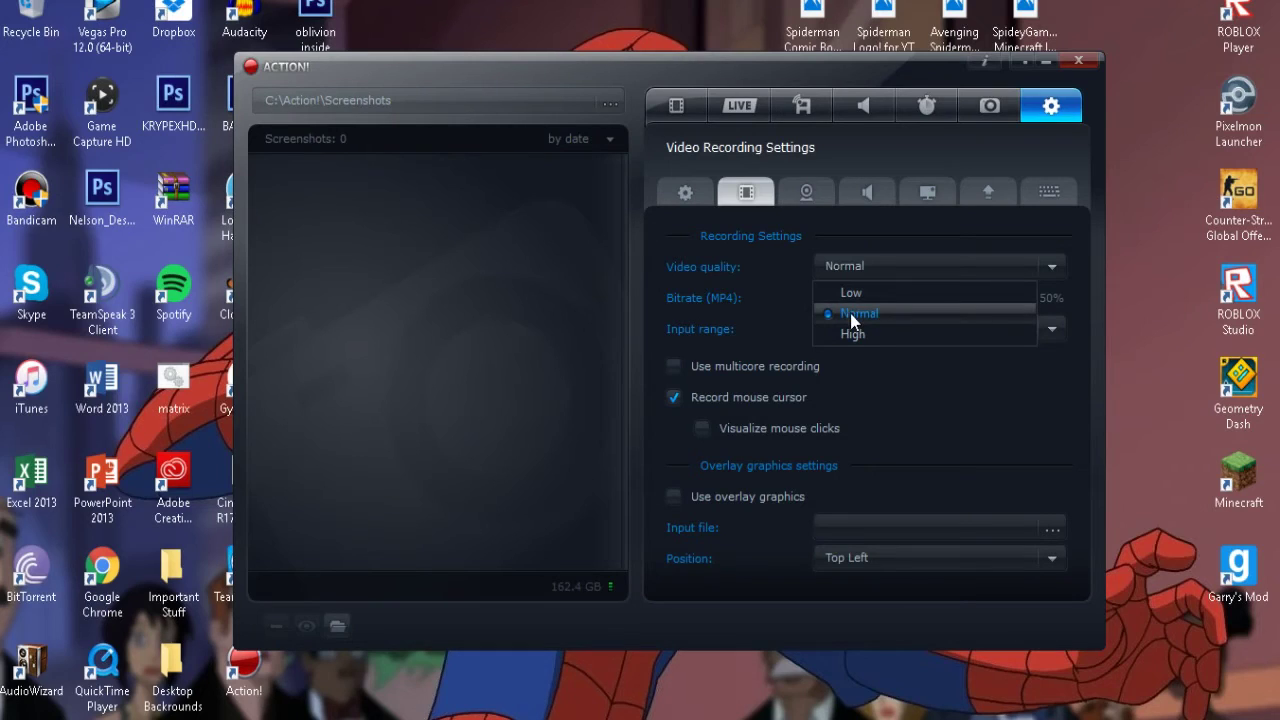
{"action": "left_click", "coordinate": [889, 316]}
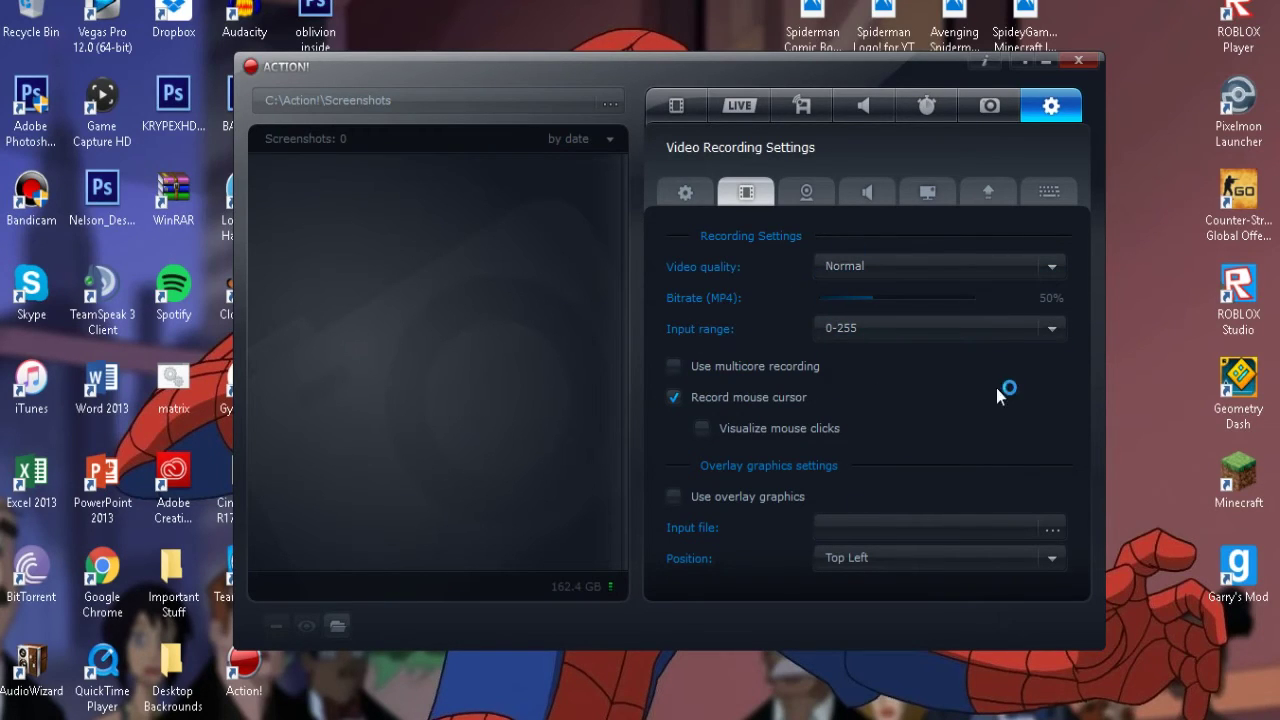
{"action": "left_click", "coordinate": [1056, 331]}
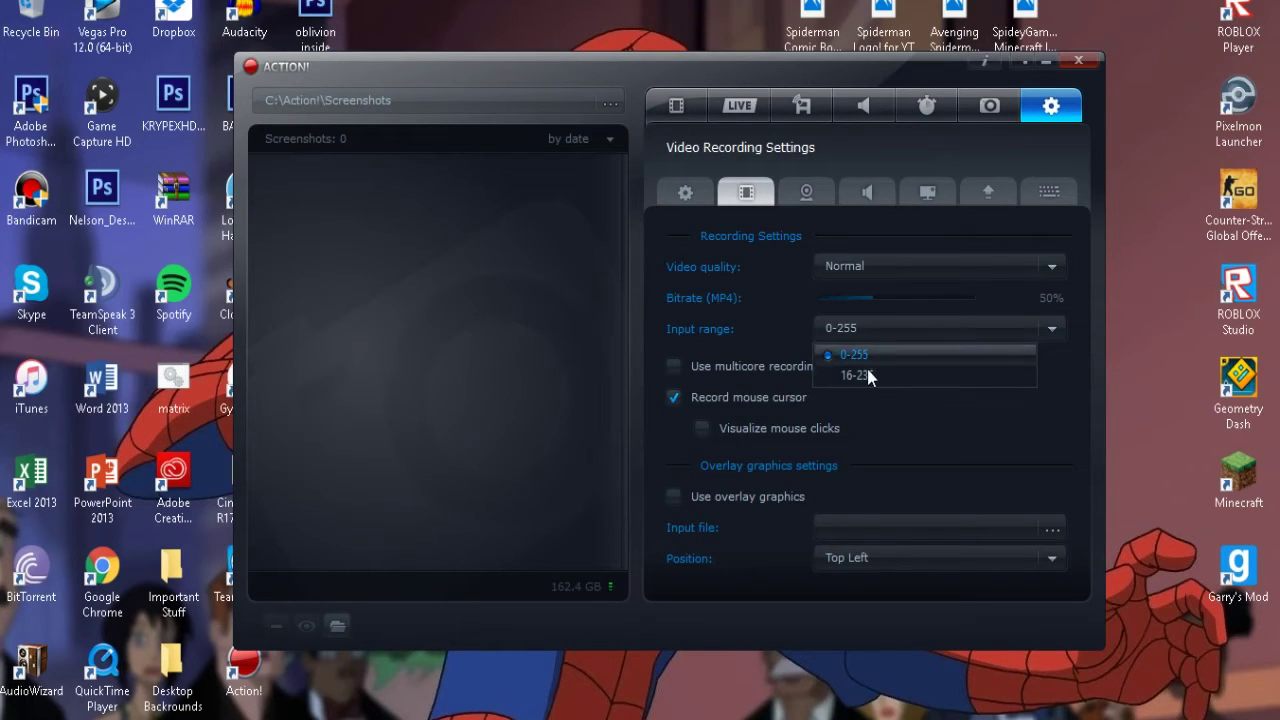
{"action": "left_click", "coordinate": [976, 396]}
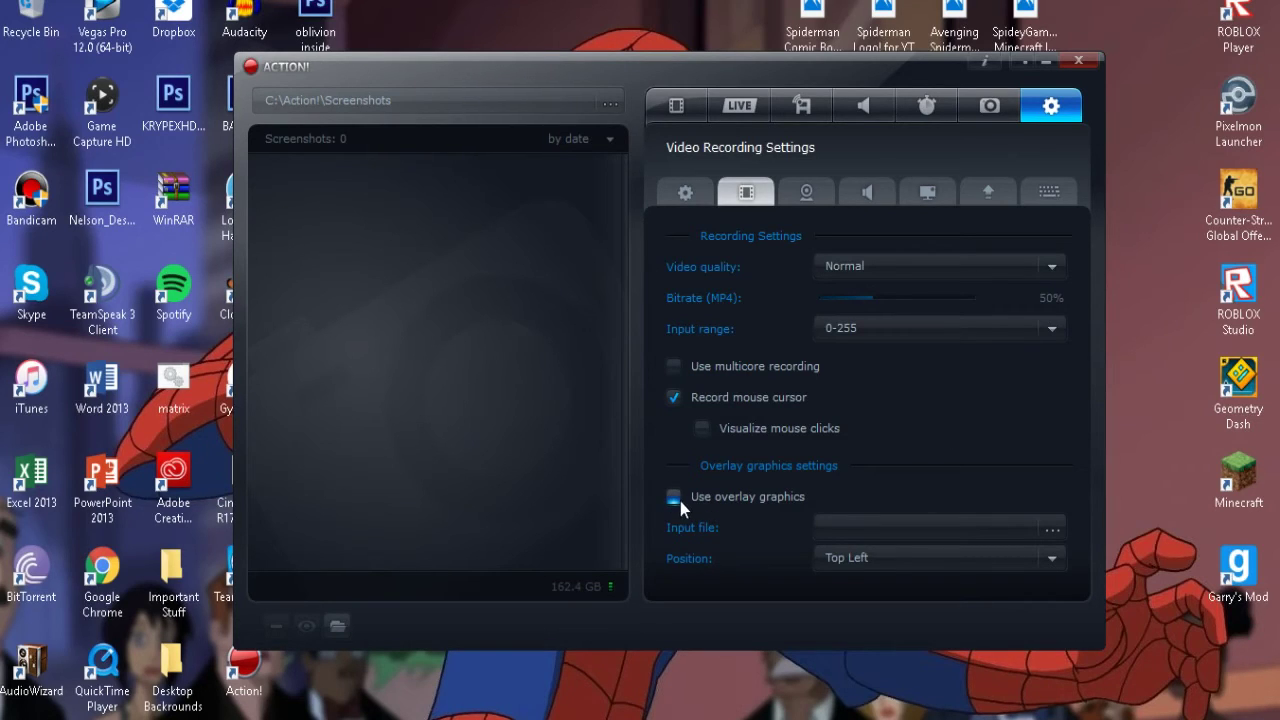
Step: Review the webcam's recording mode, device and capture resolution options, and preview the webcam overlay placement
{"action": "left_click", "coordinate": [810, 195]}
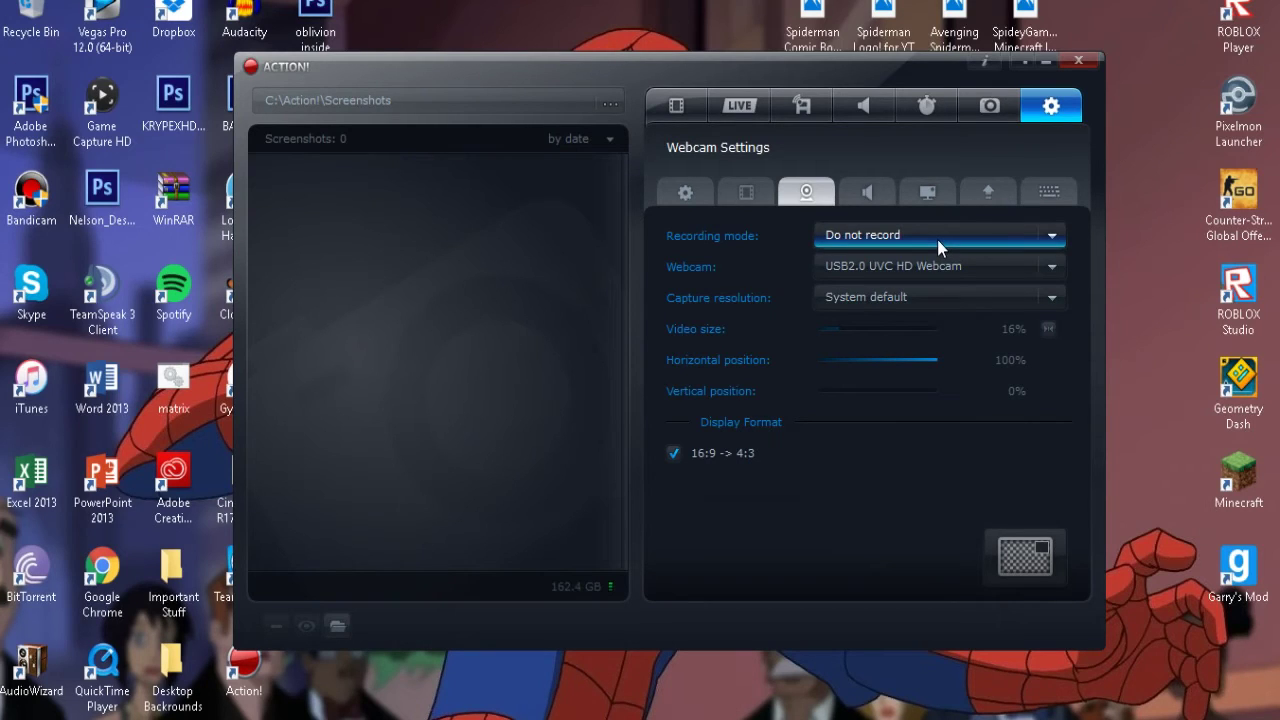
{"action": "left_click", "coordinate": [996, 240]}
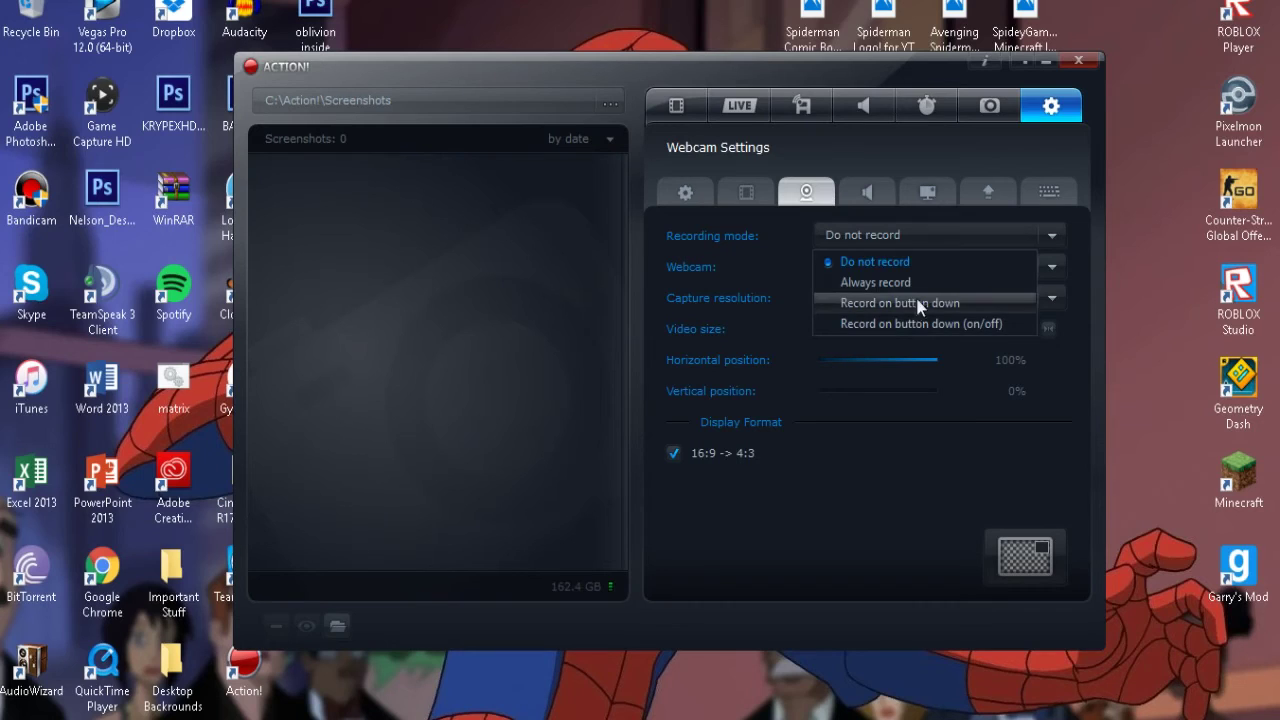
{"action": "left_click", "coordinate": [965, 231]}
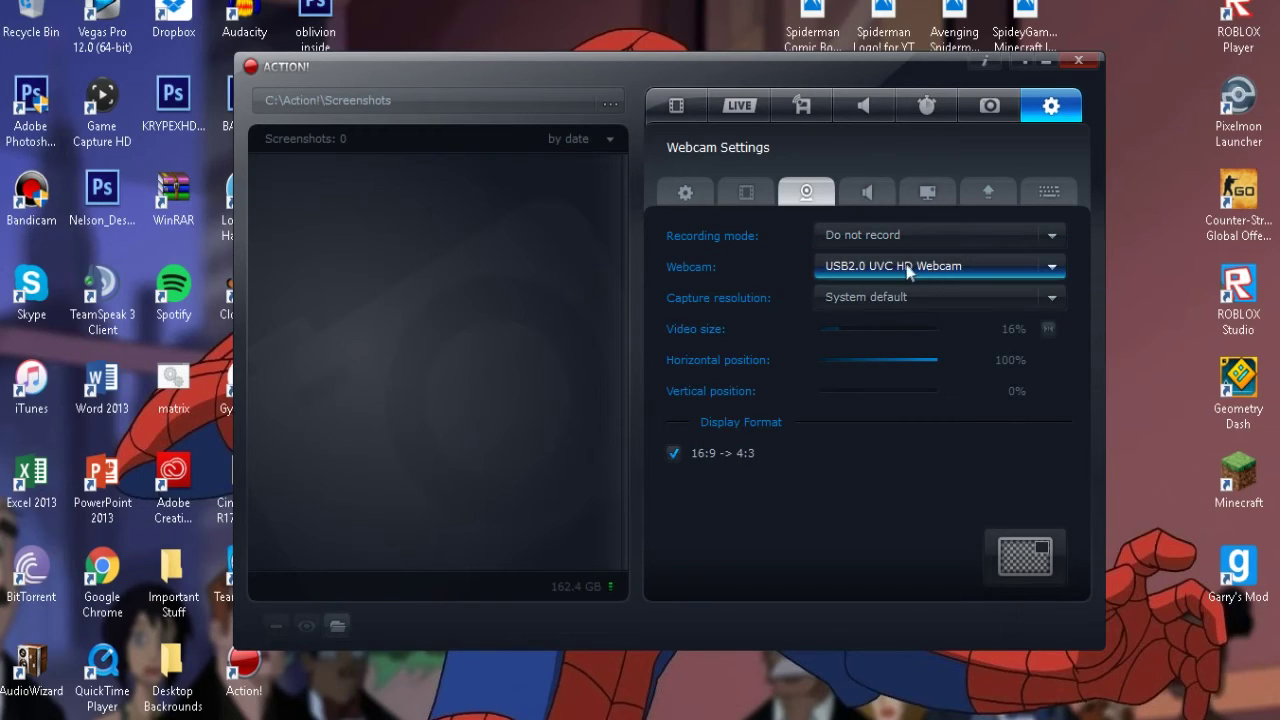
{"action": "left_click", "coordinate": [908, 272]}
{"action": "left_click", "coordinate": [949, 340]}
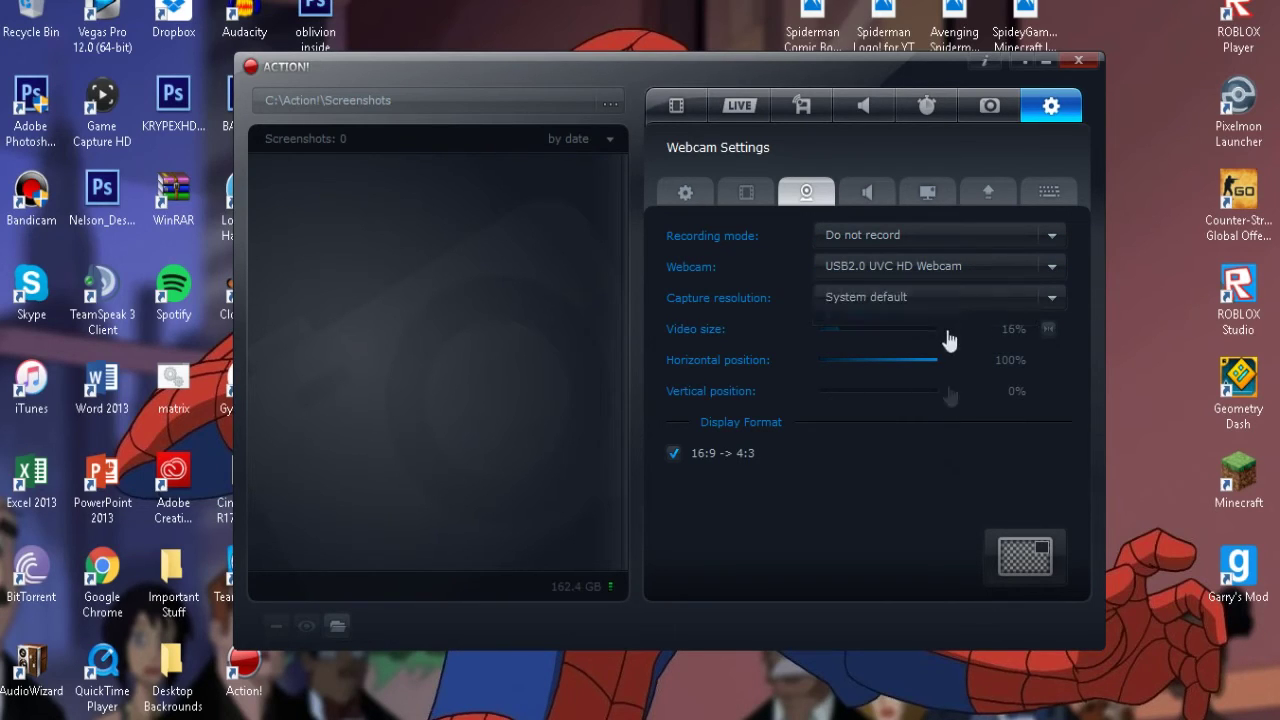
{"action": "left_click", "coordinate": [945, 304]}
{"action": "left_click", "coordinate": [909, 314]}
{"action": "left_click", "coordinate": [1040, 545]}
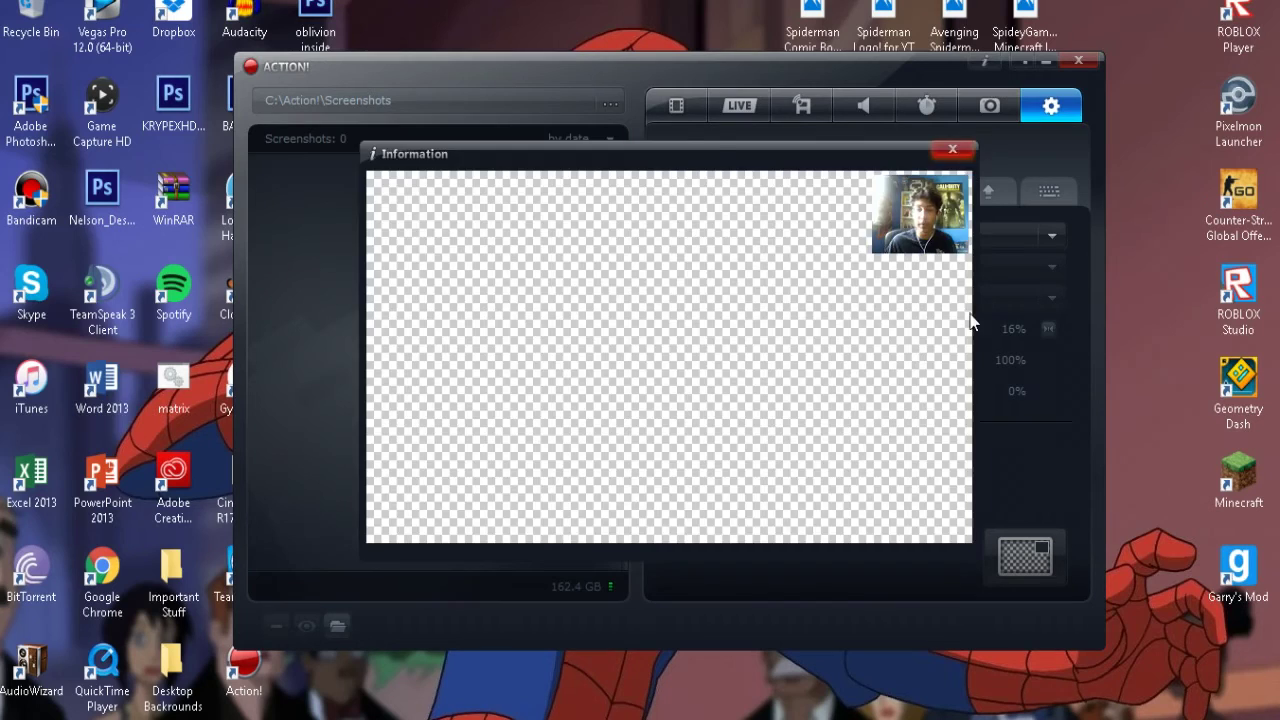
{"action": "left_click", "coordinate": [952, 149]}
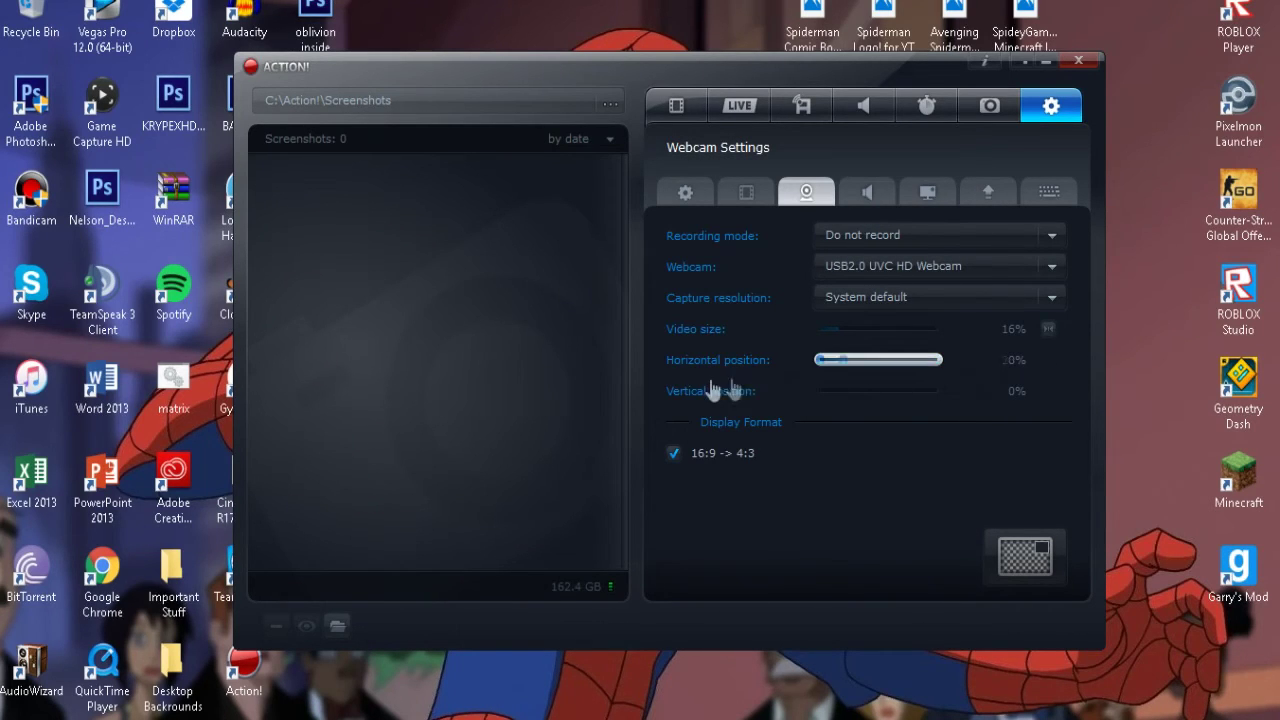
Step: Set the webcam overlay's horizontal position to 100% and its vertical position to 0%
{"action": "left_click_drag", "start_coordinate": [823, 360], "coordinate": [966, 374]}
{"action": "left_click_drag", "start_coordinate": [817, 393], "coordinate": [640, 391]}
{"action": "left_click_drag", "start_coordinate": [906, 364], "coordinate": [940, 390]}
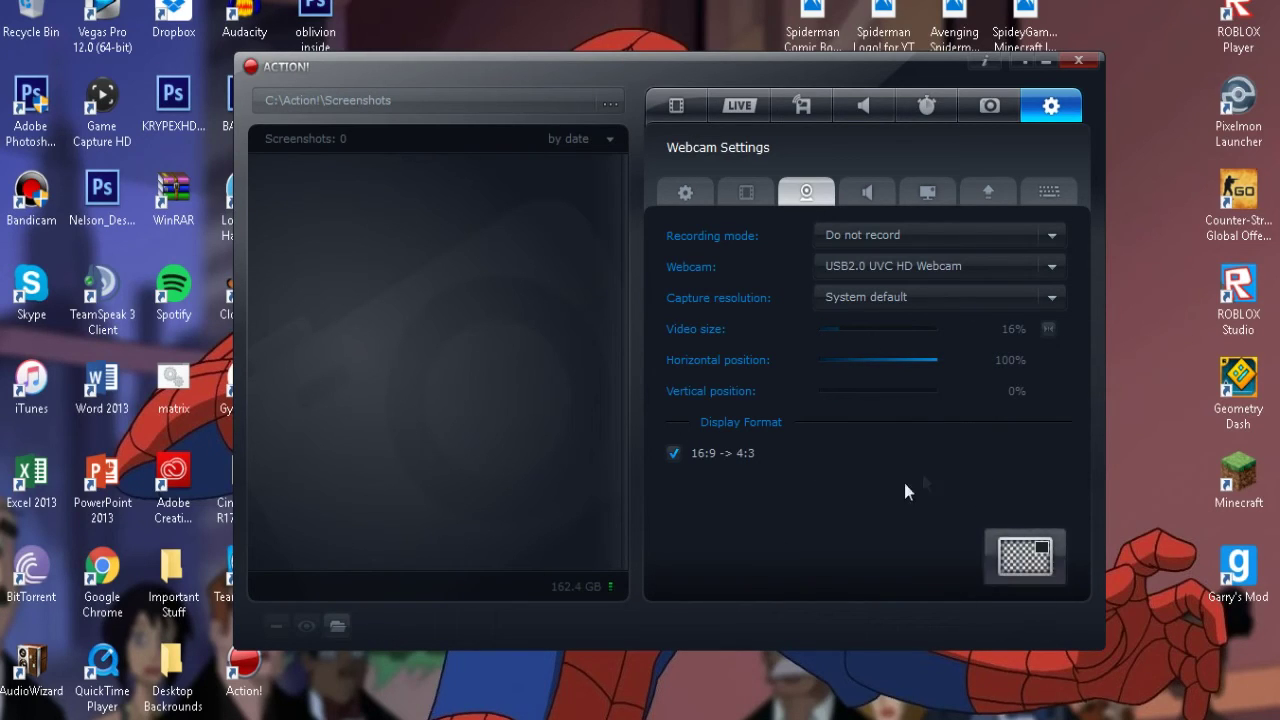
Step: Keep Microphone (Blue Snowball) as the microphone device in the Audio Settings
{"action": "left_click", "coordinate": [868, 192]}
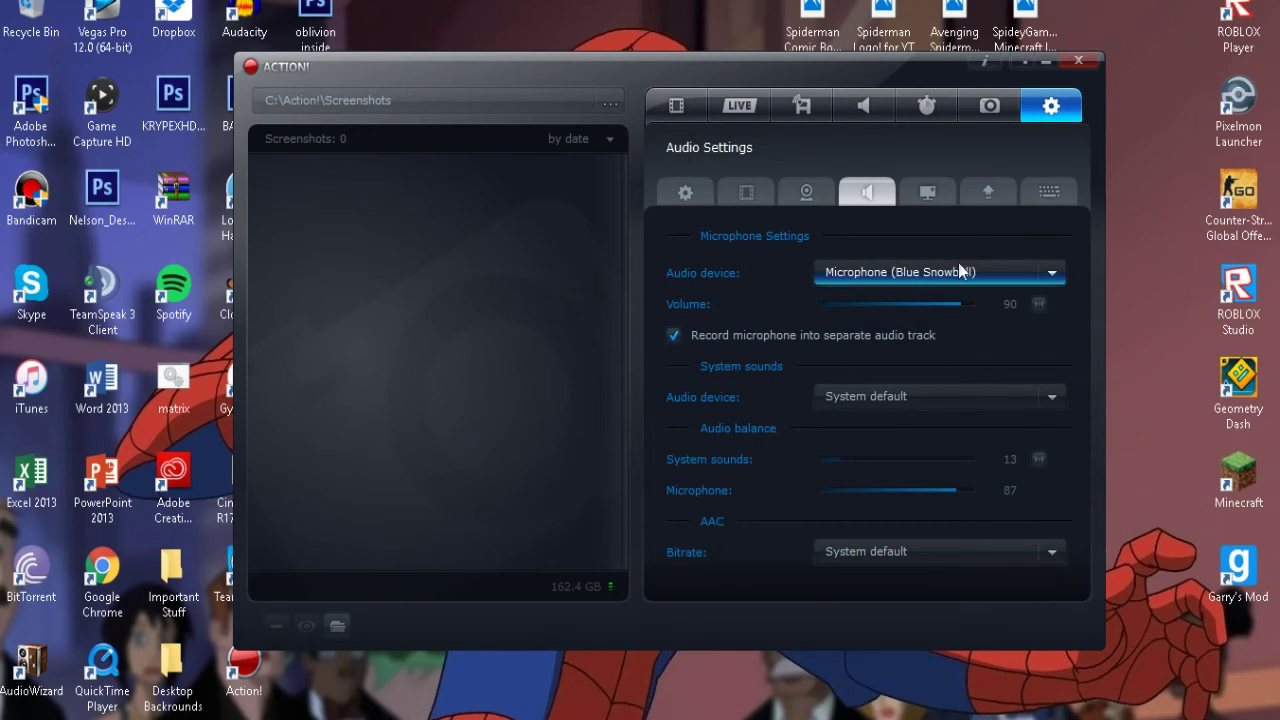
{"action": "left_click", "coordinate": [952, 279]}
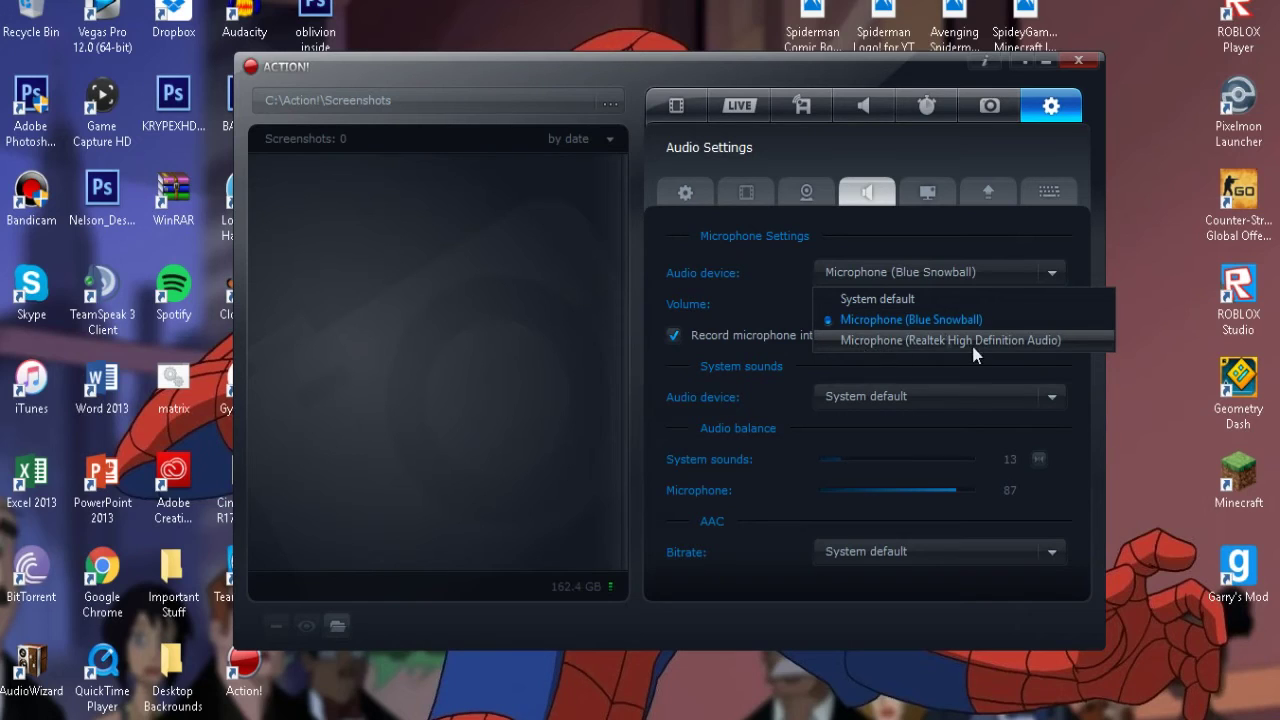
{"action": "left_click", "coordinate": [914, 321]}
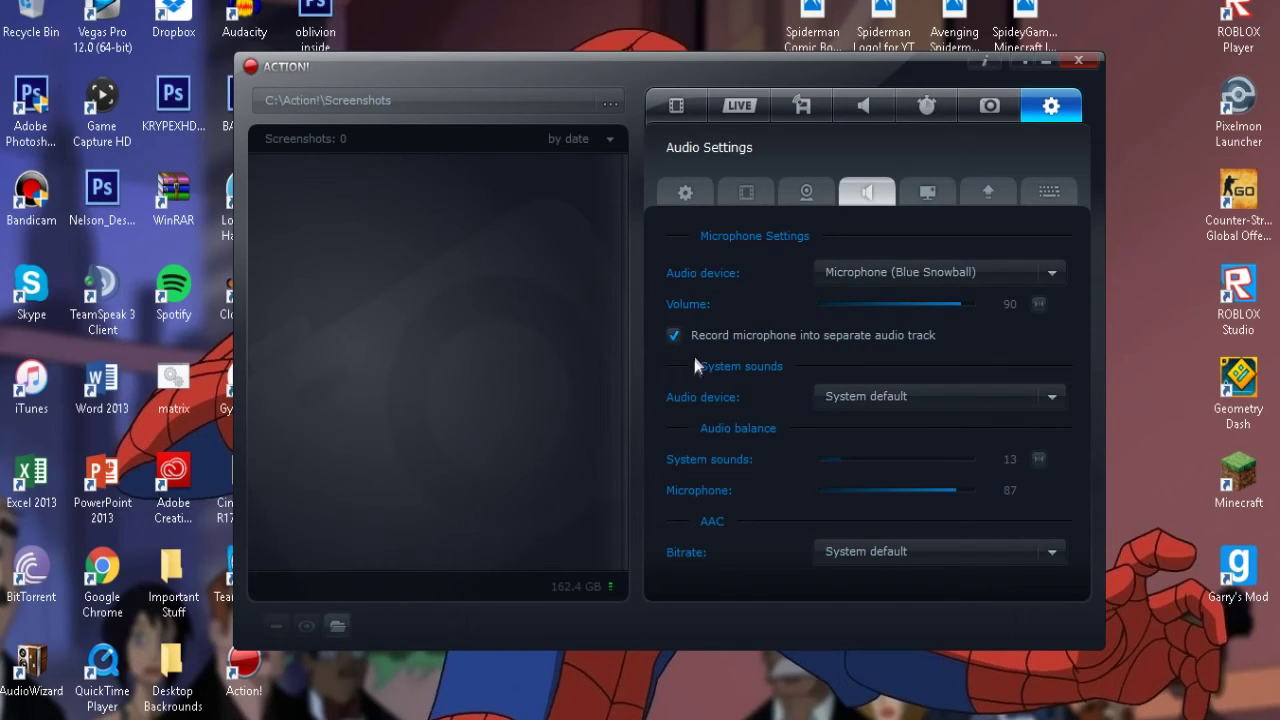
Step: Look over the available audio devices for system sounds
{"action": "left_click", "coordinate": [965, 396]}
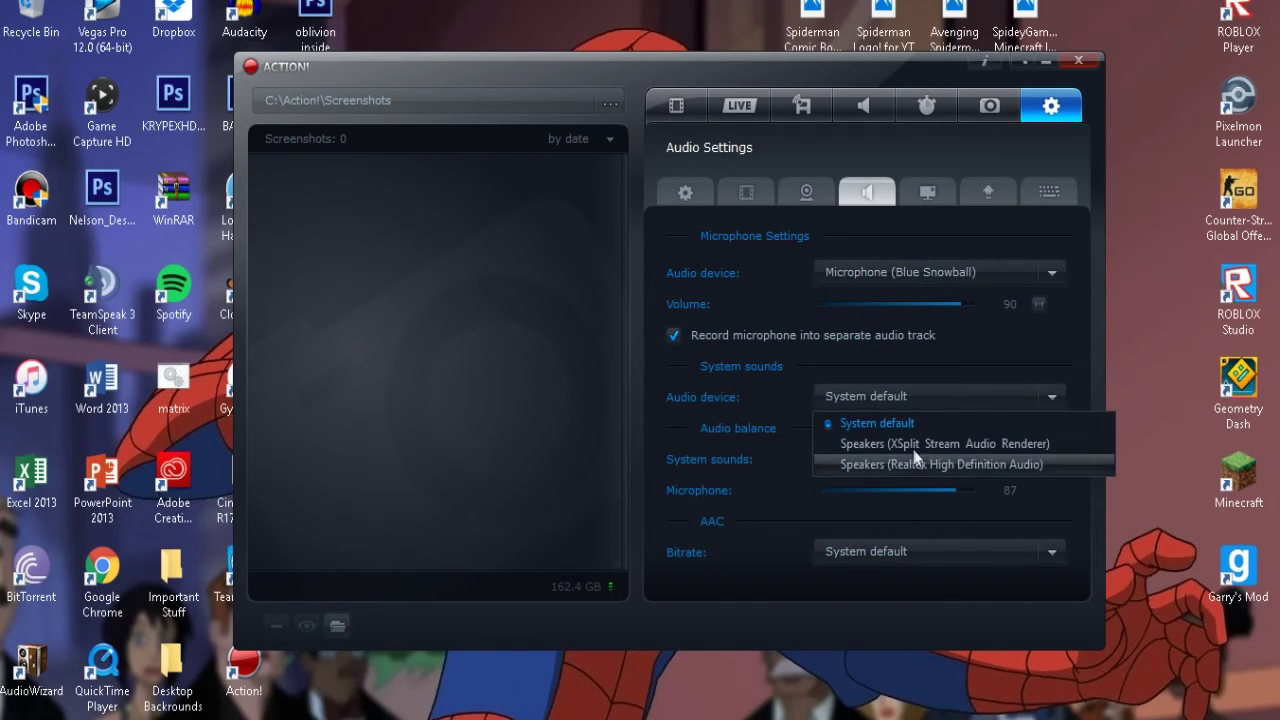
{"action": "left_click", "coordinate": [927, 364]}
{"action": "left_click", "coordinate": [853, 399]}
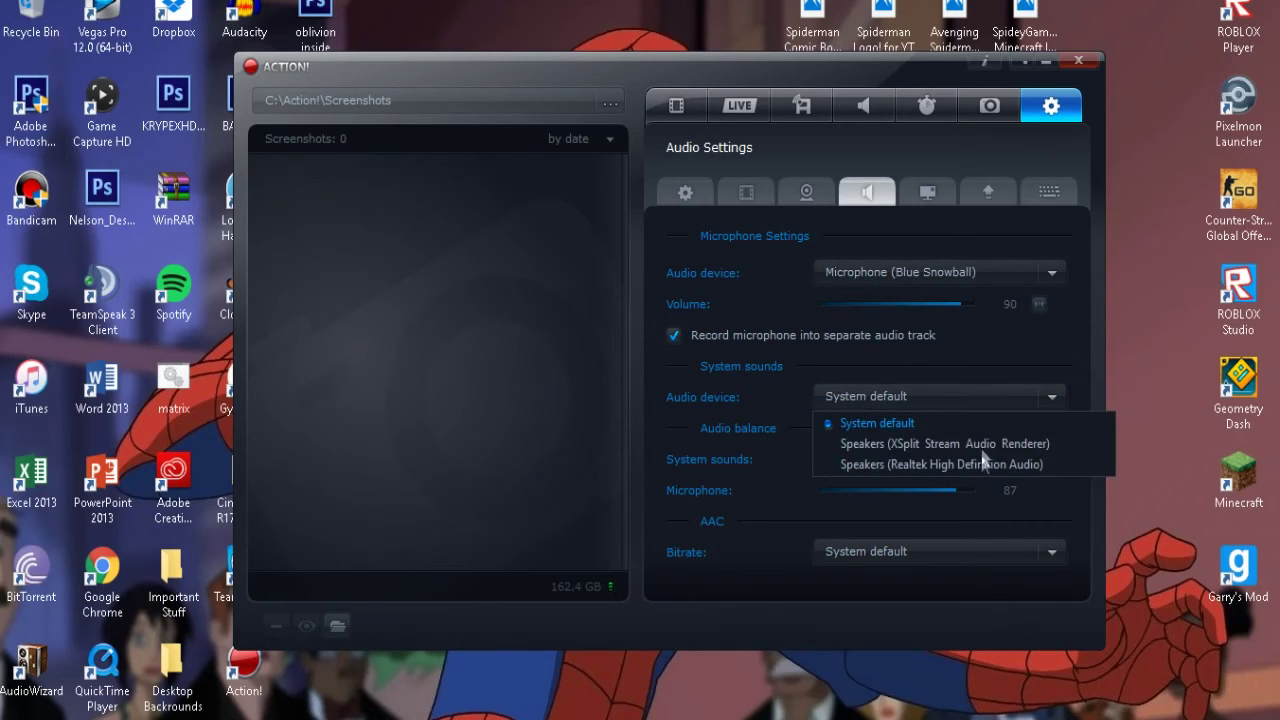
{"action": "left_click", "coordinate": [1050, 355]}
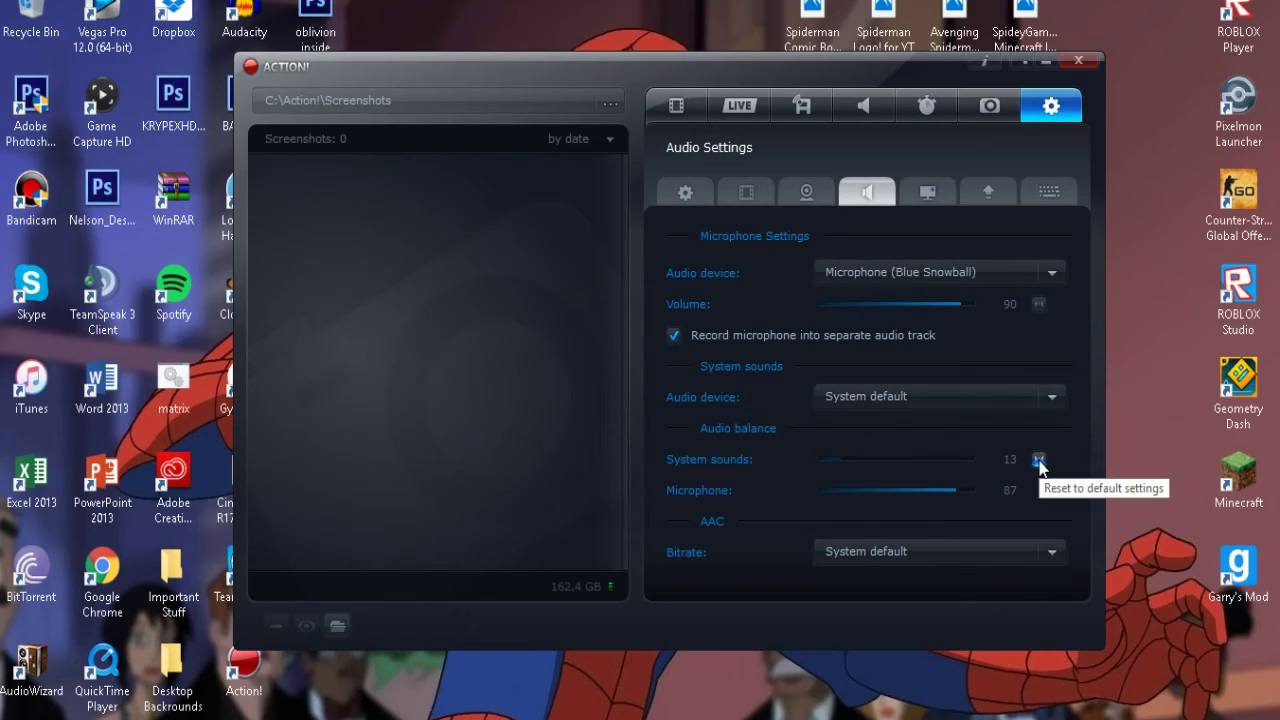
Step: Set the audio balance to 16 for system sounds and 84 for the microphone, and look over the AAC bitrate options
{"action": "left_click", "coordinate": [848, 462]}
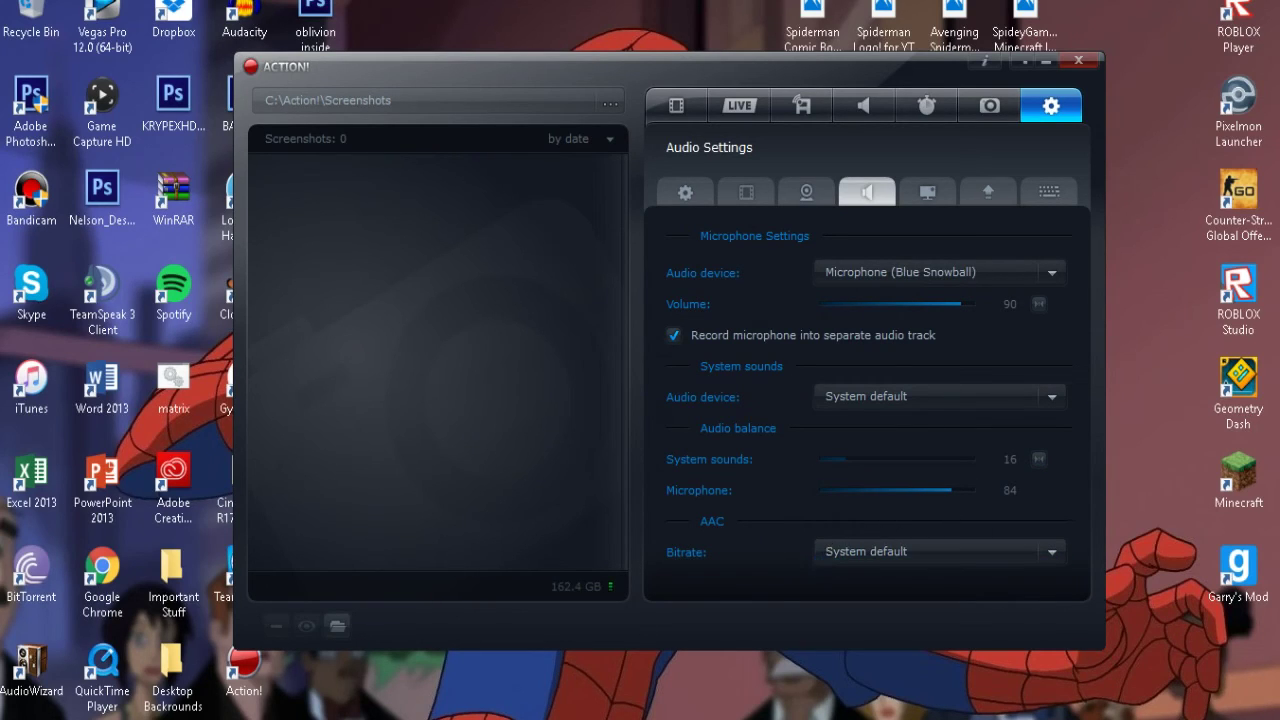
{"action": "left_click", "coordinate": [908, 560]}
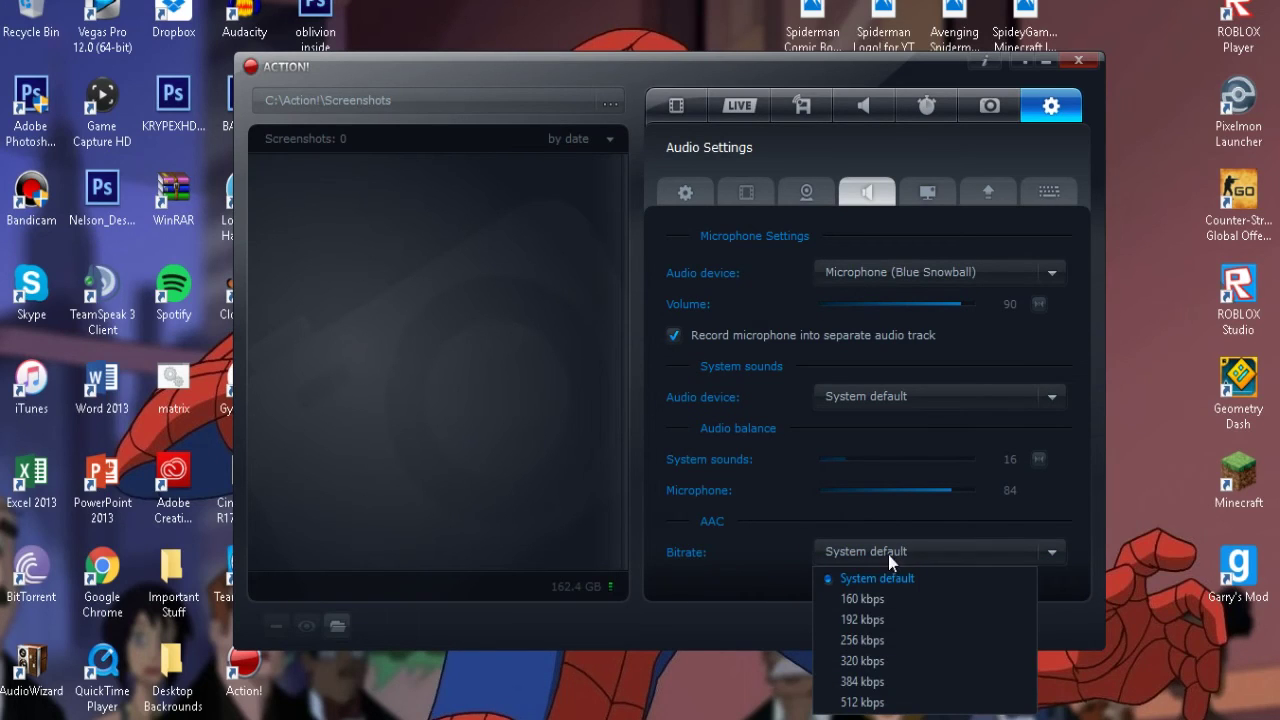
{"action": "left_click", "coordinate": [598, 596]}
Step: Review the HUD Settings and the Export Settings
{"action": "left_click", "coordinate": [926, 198]}
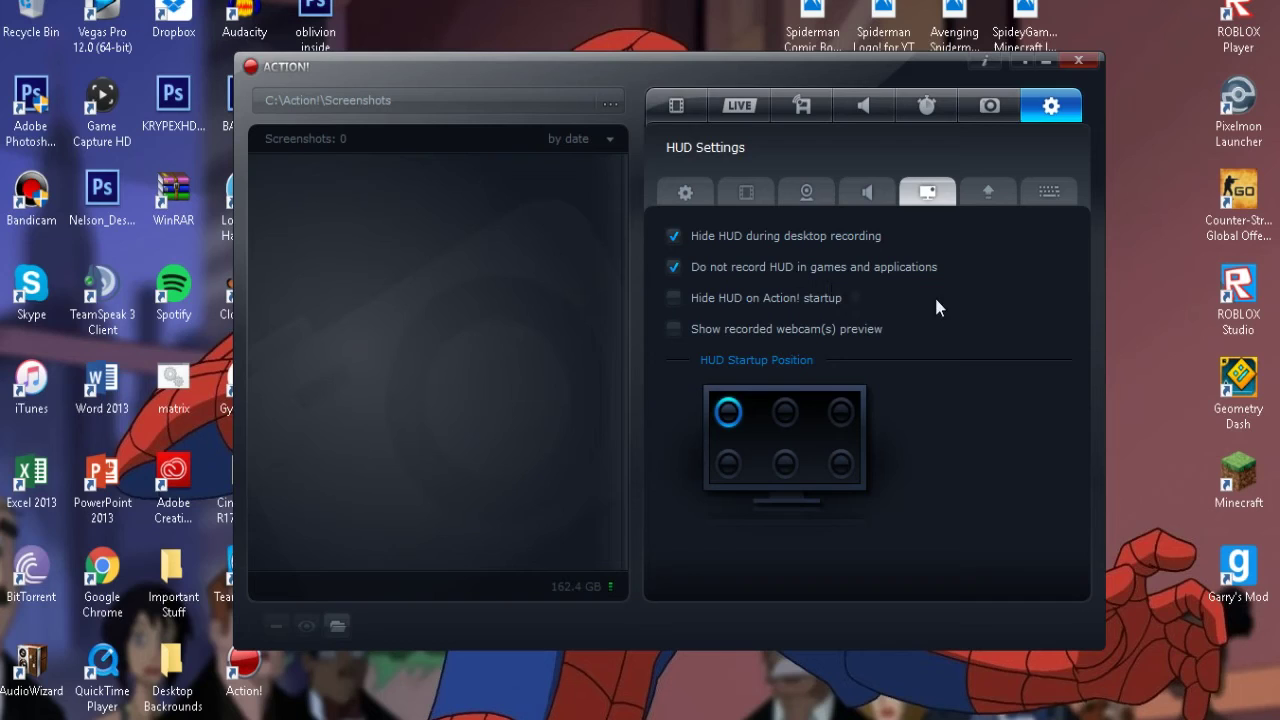
{"action": "left_click", "coordinate": [999, 199]}
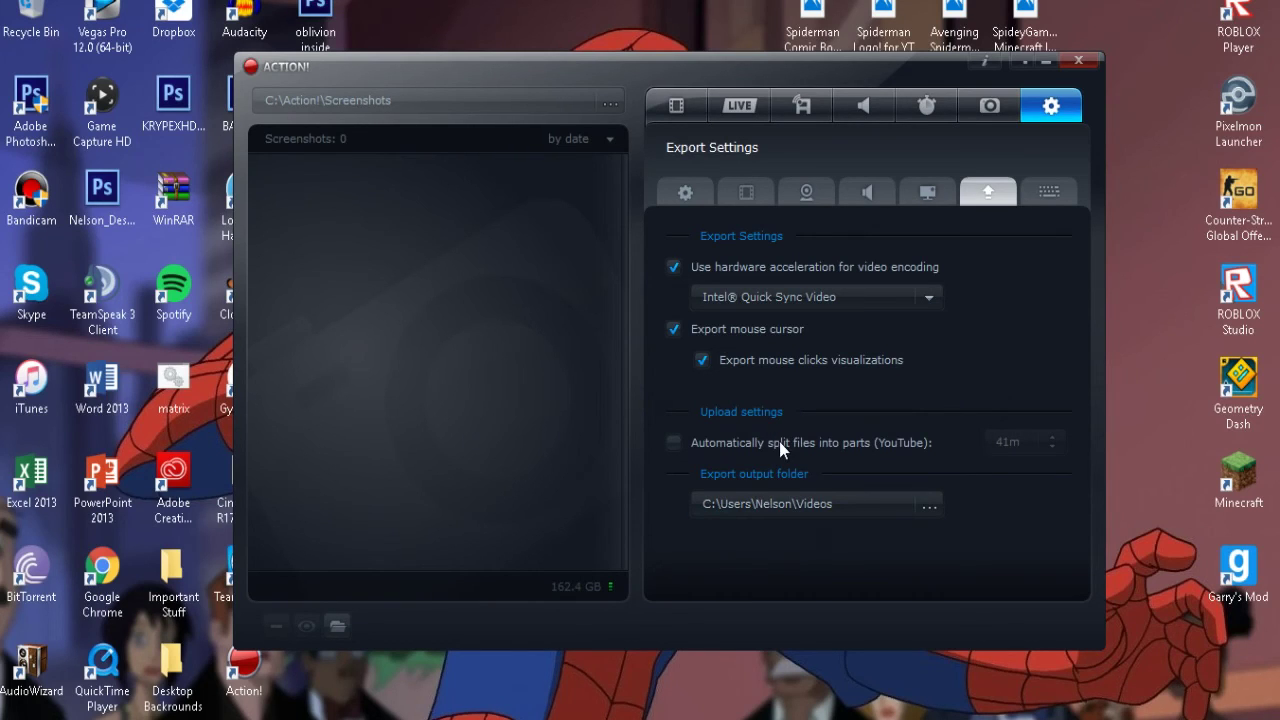
Step: Review both pages of the Hotkeys Settings, including the pause/resume and webcam recording hotkeys, and return to the Video Recording options
{"action": "left_click", "coordinate": [1054, 185]}
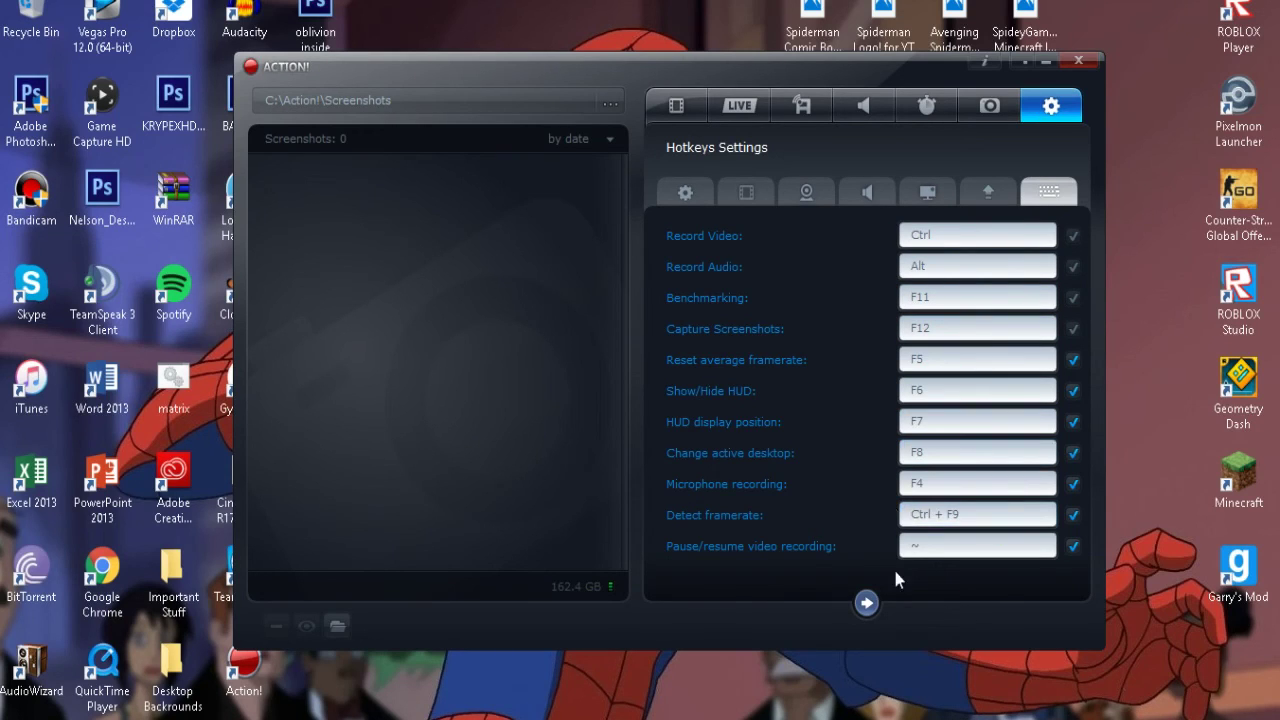
{"action": "left_click", "coordinate": [919, 552]}
{"action": "left_click", "coordinate": [940, 518]}
{"action": "left_click", "coordinate": [919, 551]}
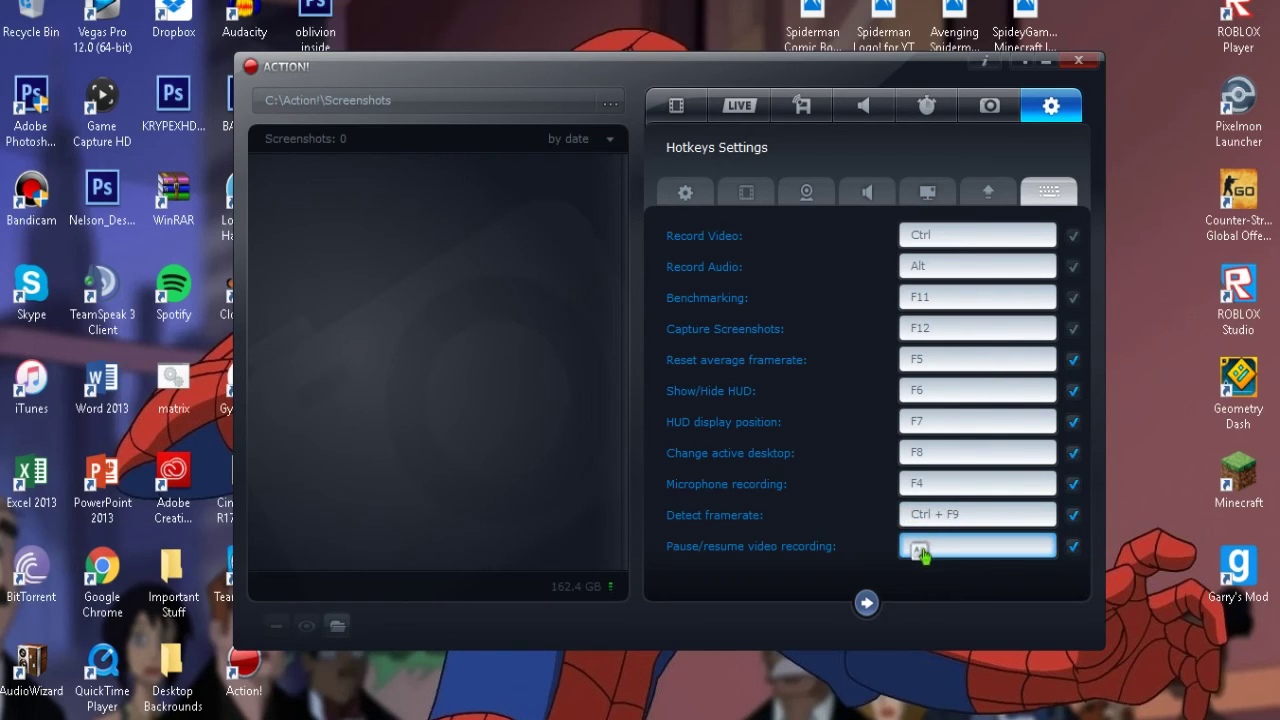
{"action": "left_click", "coordinate": [867, 601]}
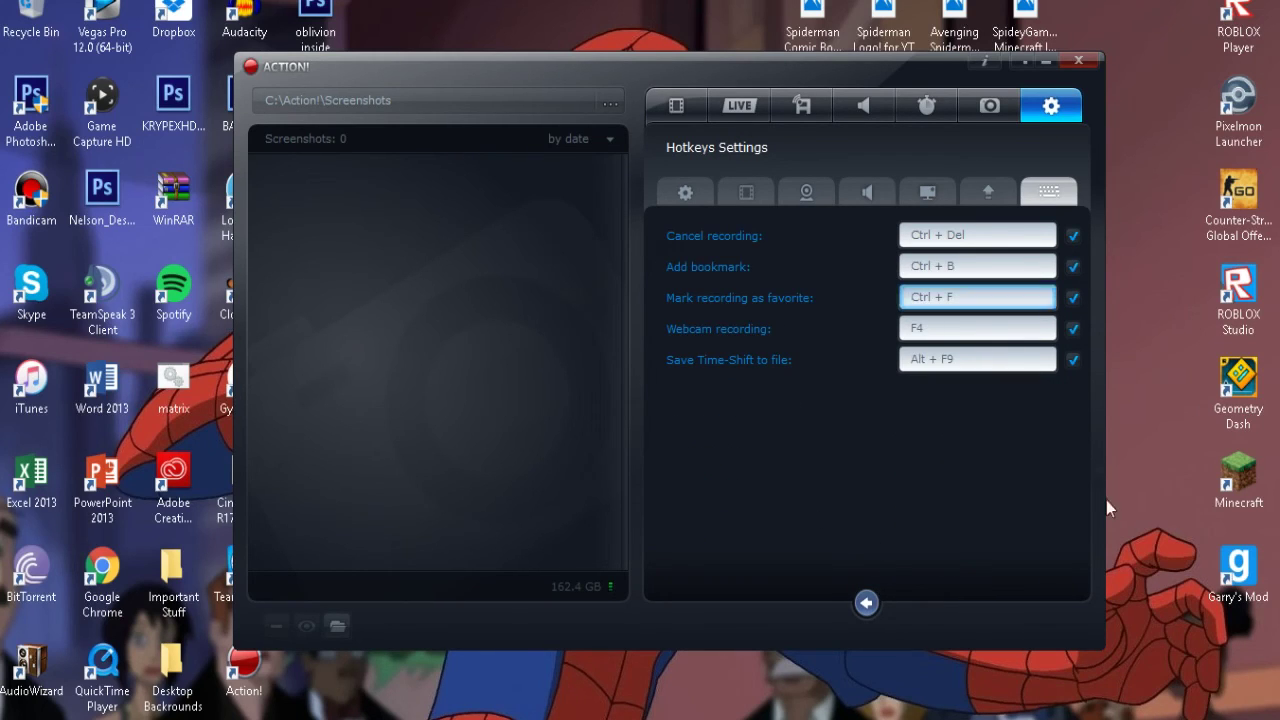
{"action": "left_click", "coordinate": [950, 330]}
{"action": "left_click", "coordinate": [676, 105]}
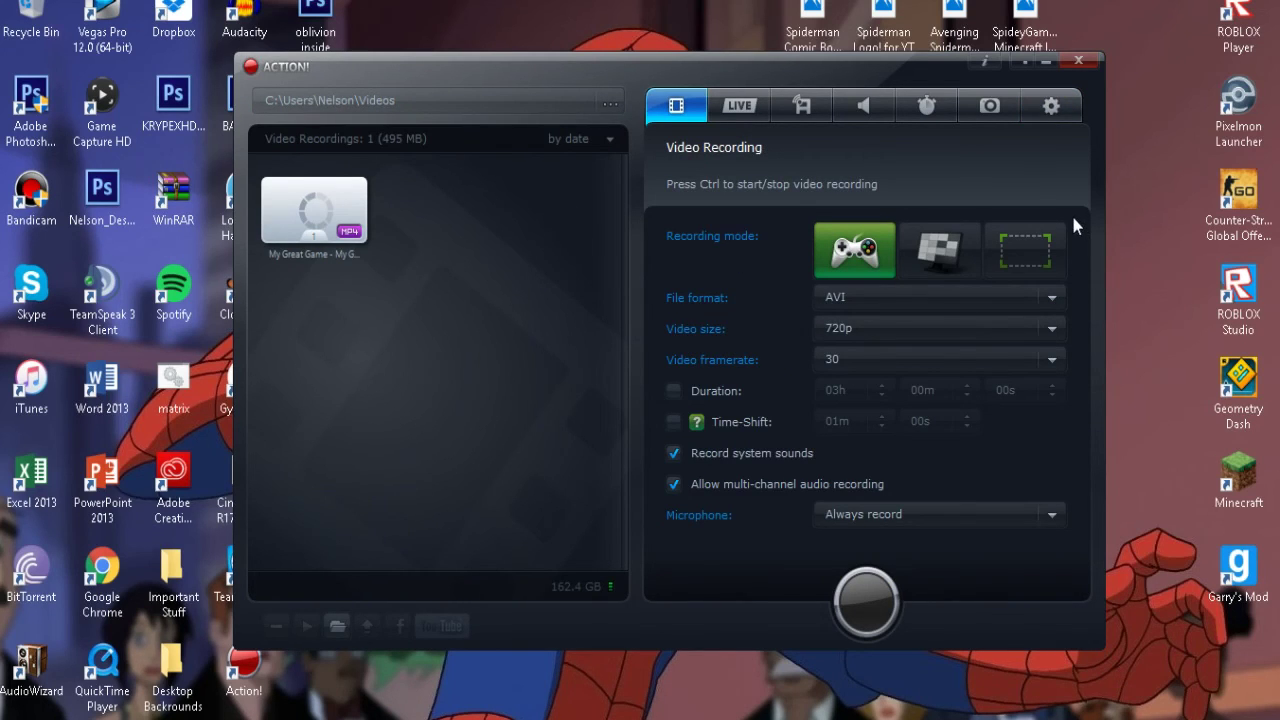